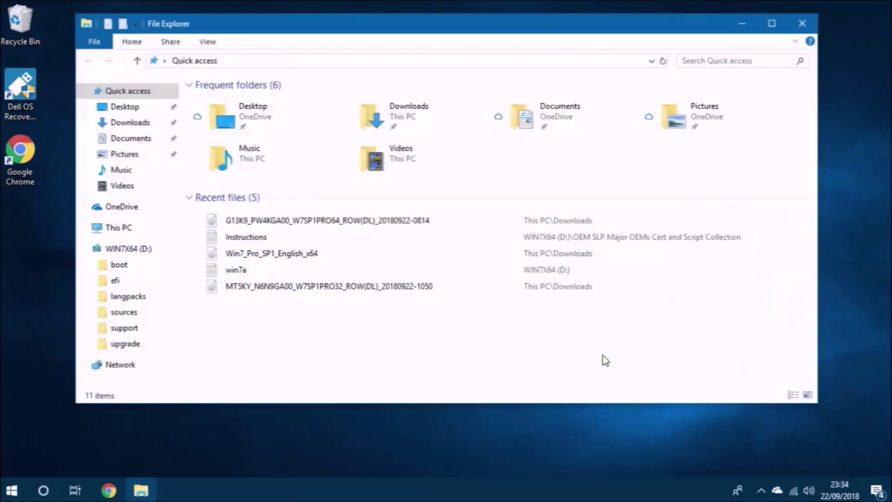
Step: Permanently delete ei.cfg from the sources folder on WIN7X64 (D:), leaving 203 items
click(102, 251)
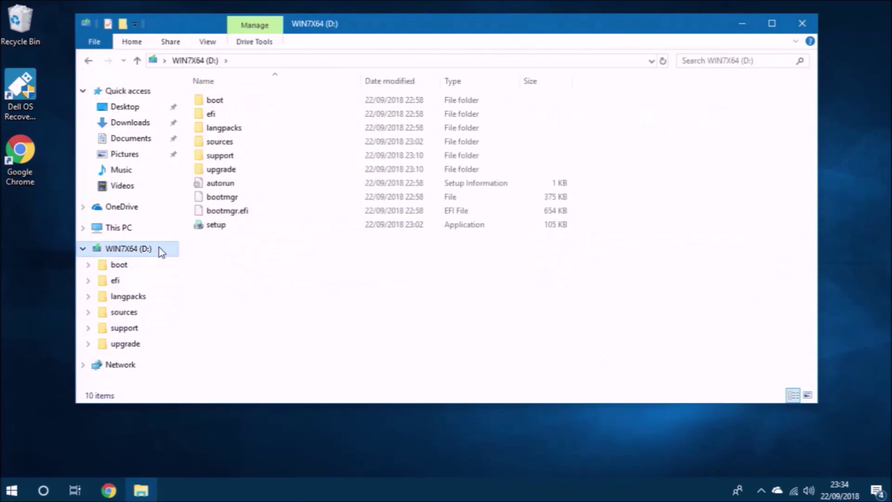
double_click(217, 143)
scroll(279, 205, down, 10)
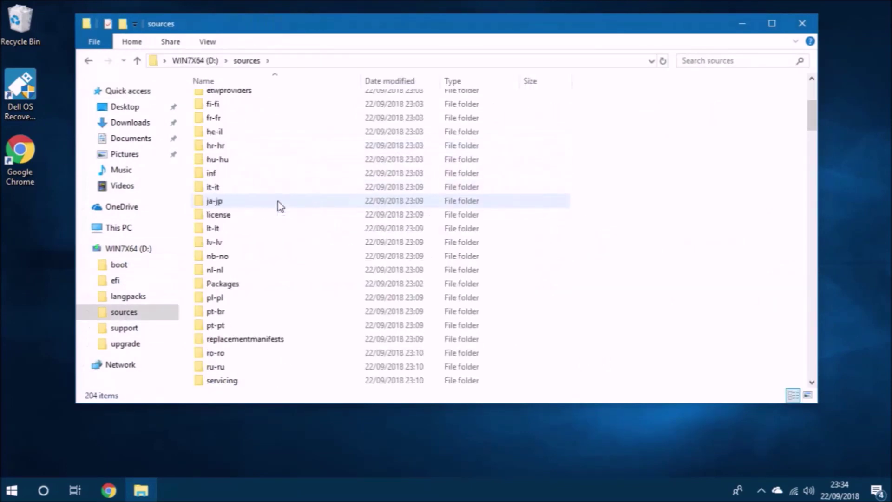
scroll(278, 205, down, 9)
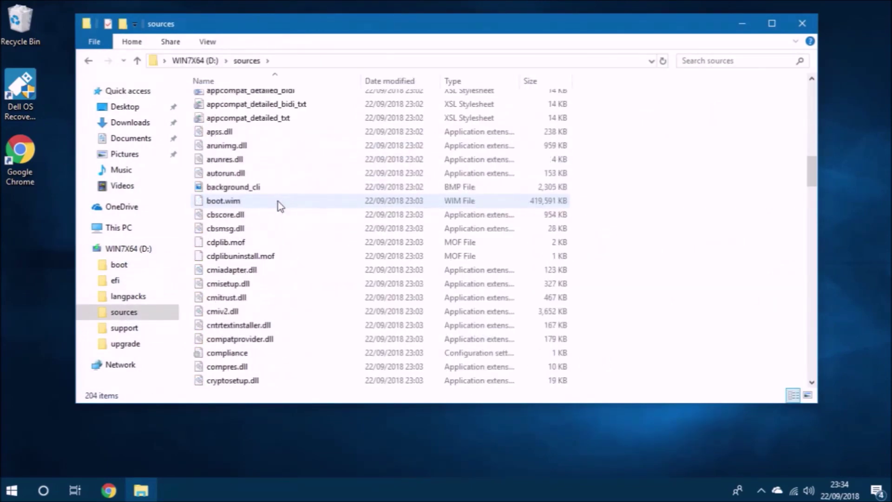
scroll(278, 202, down, 4)
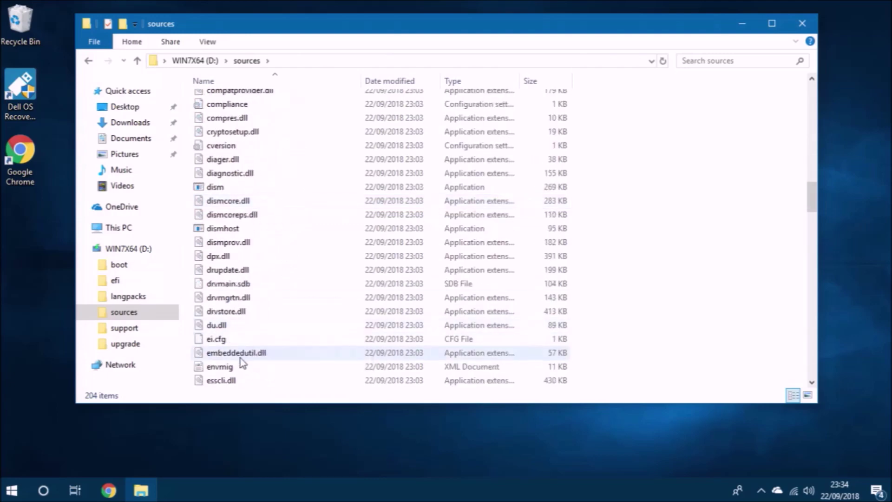
right_click(218, 343)
click(251, 294)
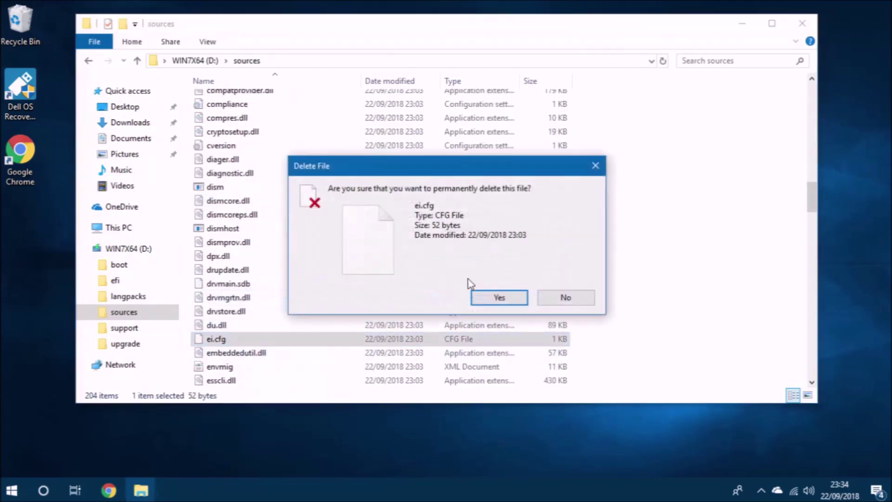
click(484, 292)
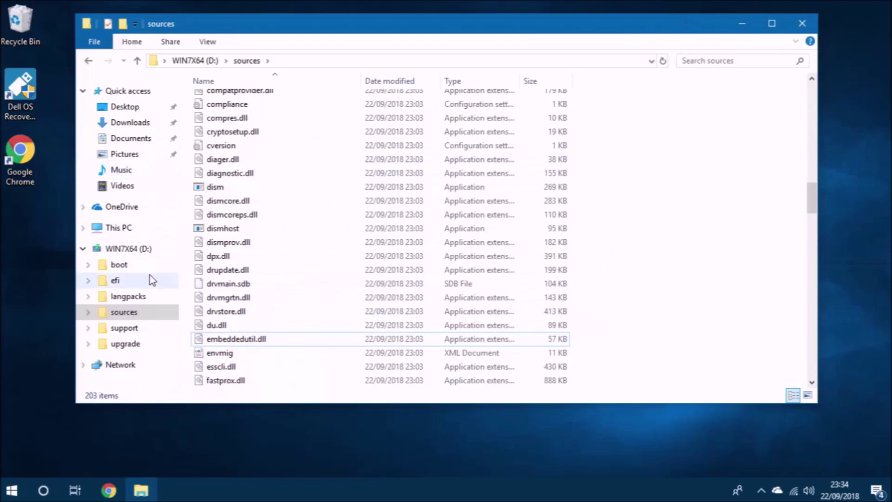
Step: Close the sources window and open the Windows USB Installation Tool download page in Chrome
click(793, 25)
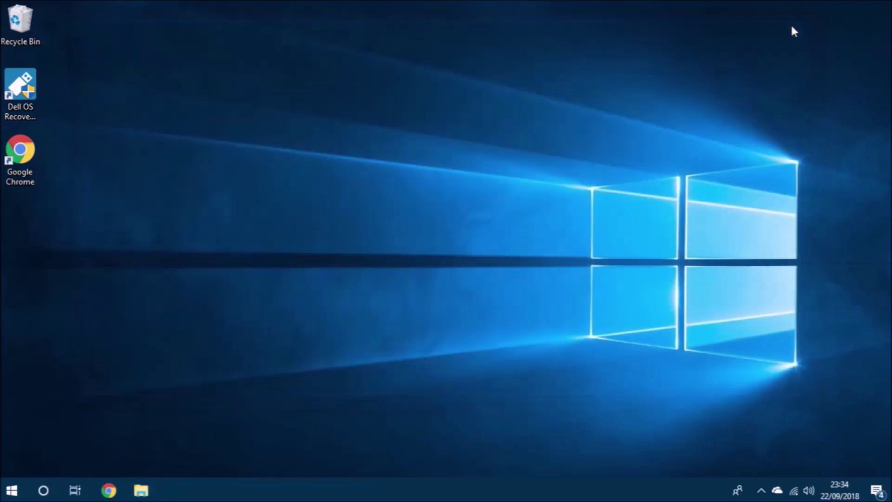
mouse_move(108, 491)
click(141, 392)
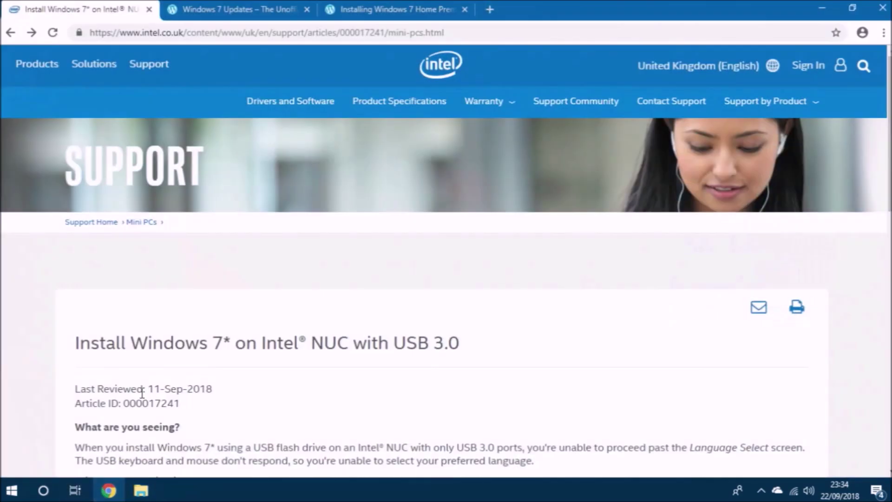
scroll(244, 264, down, 7)
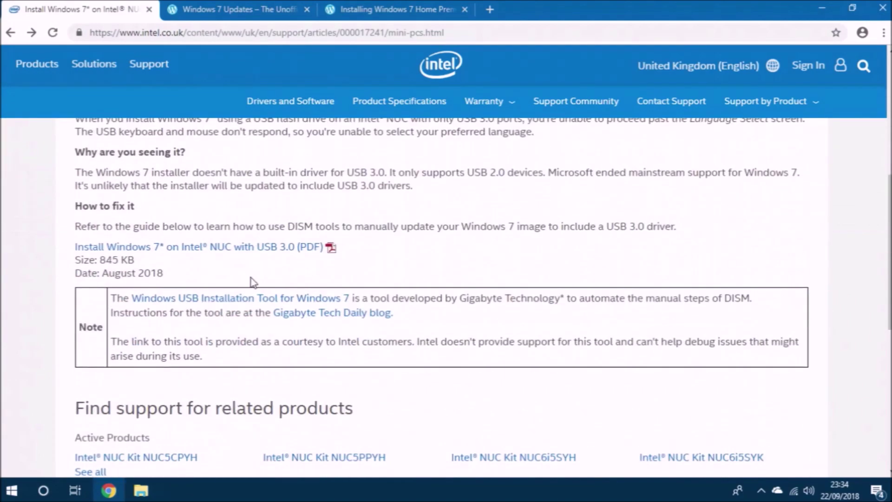
click(268, 297)
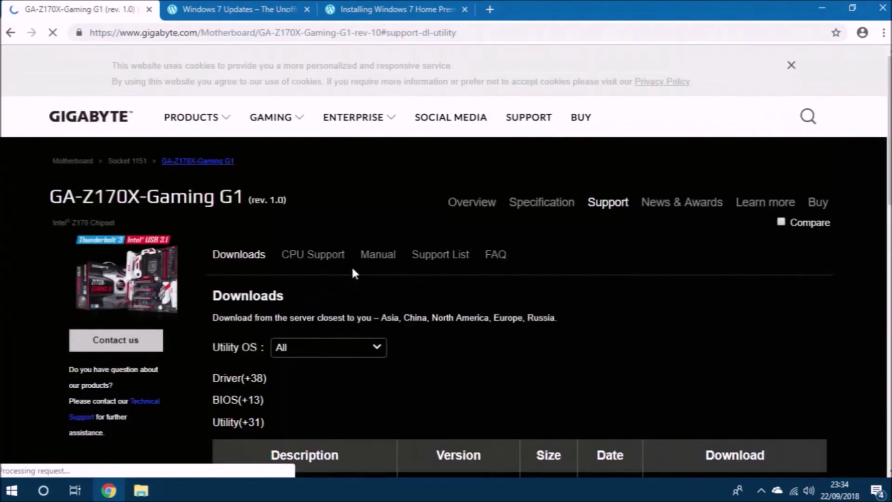
Step: Download mb_utility_windowsimagetool (21.8 MB) from the Europe server and show it in Downloads
scroll(354, 272, down, 15)
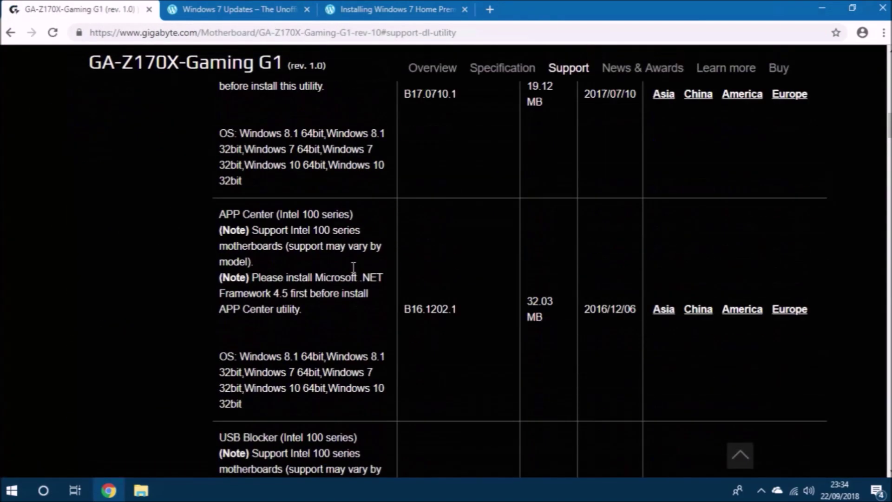
scroll(353, 271, down, 6)
scroll(351, 267, down, 3)
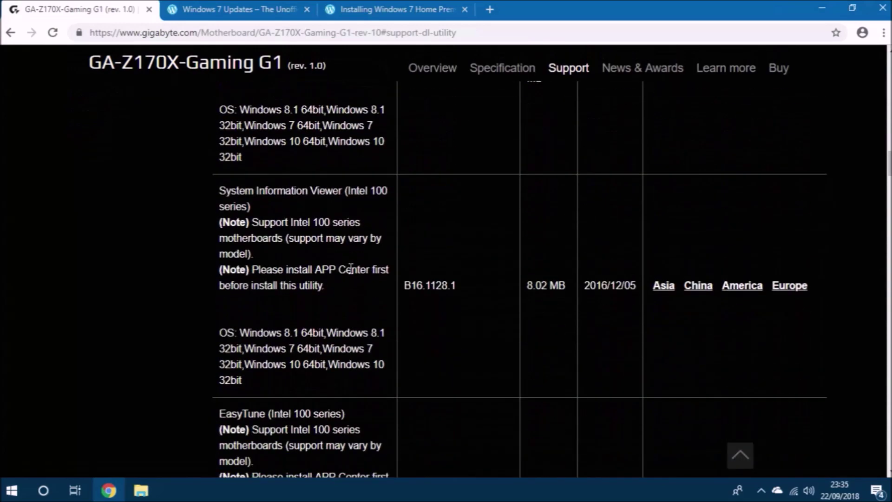
scroll(346, 263, down, 9)
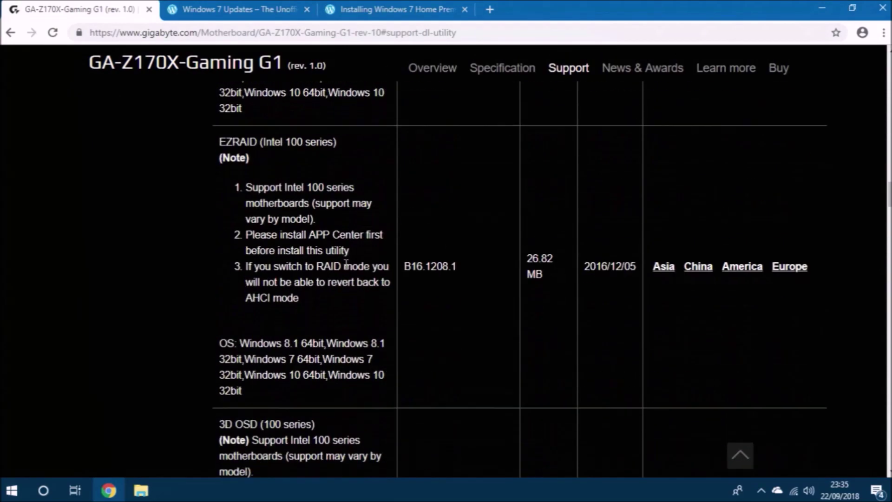
scroll(348, 270, down, 17)
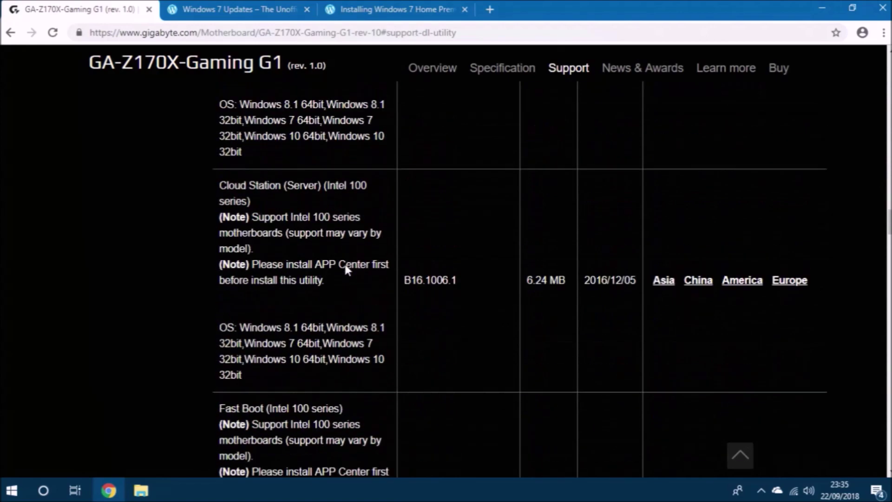
scroll(346, 271, down, 11)
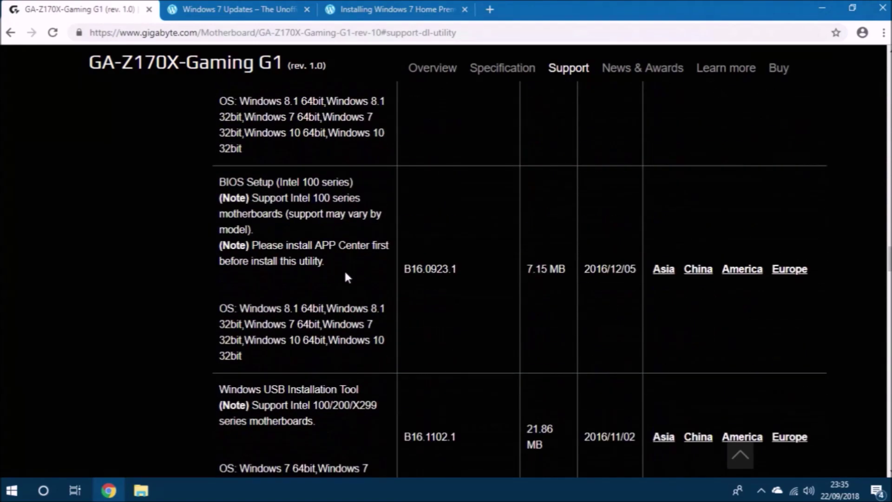
scroll(346, 271, down, 4)
click(802, 242)
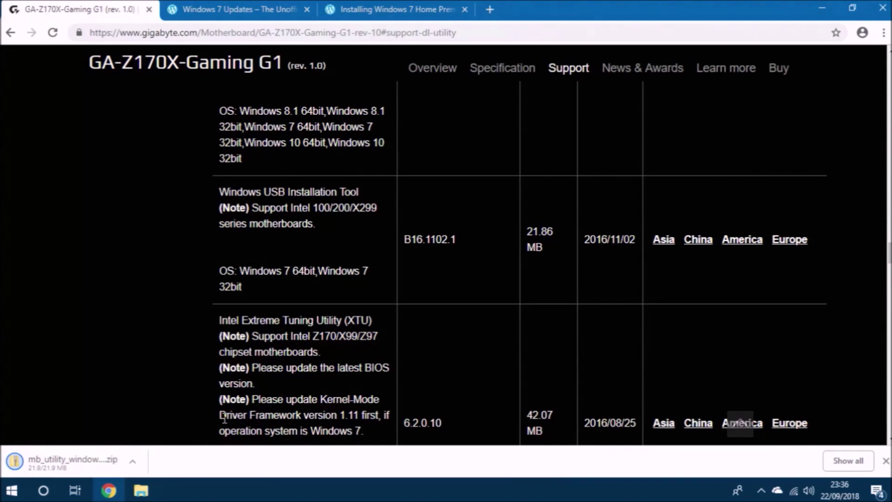
right_click(70, 454)
click(99, 420)
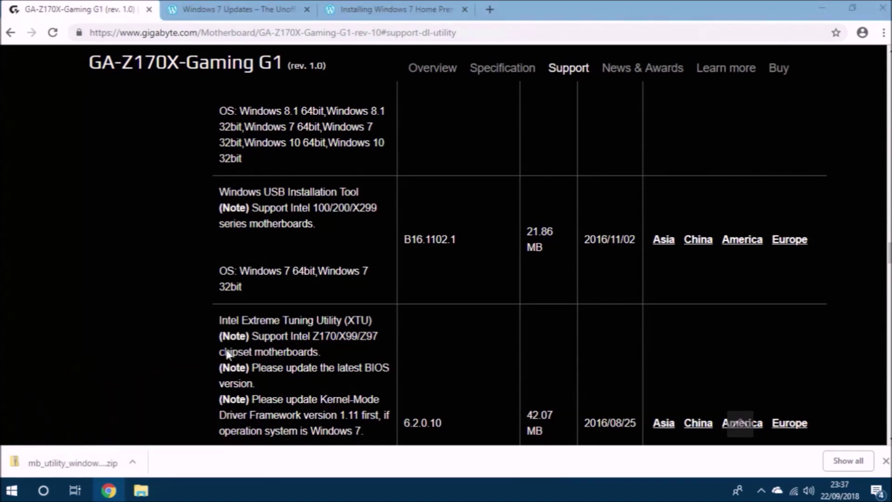
Step: Extract the mb_utility_windowsimagetool zip to its suggested folder
click(822, 7)
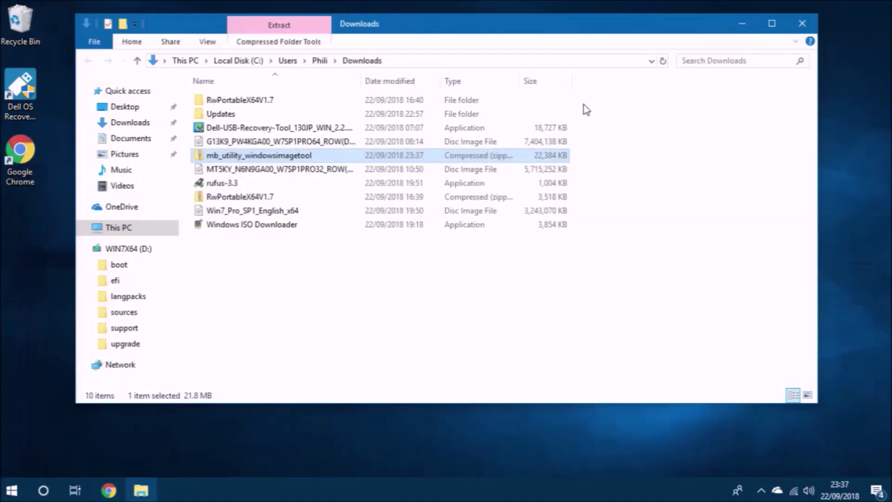
right_click(323, 155)
click(374, 196)
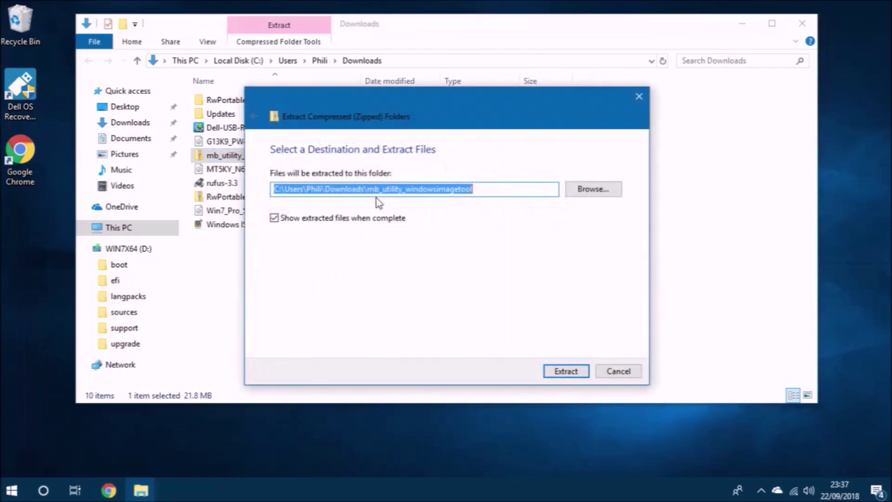
click(557, 371)
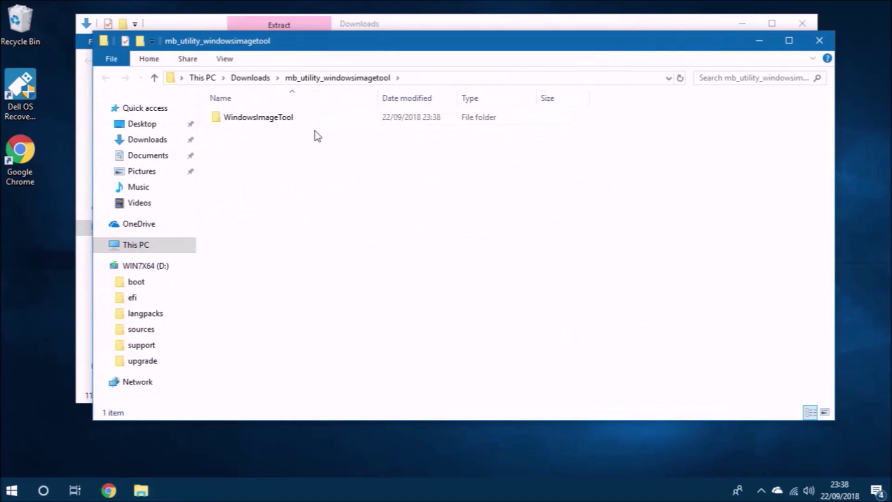
Step: Launch WindowsImageTool from the extracted WindowsImageTool folder
double_click(298, 119)
click(802, 23)
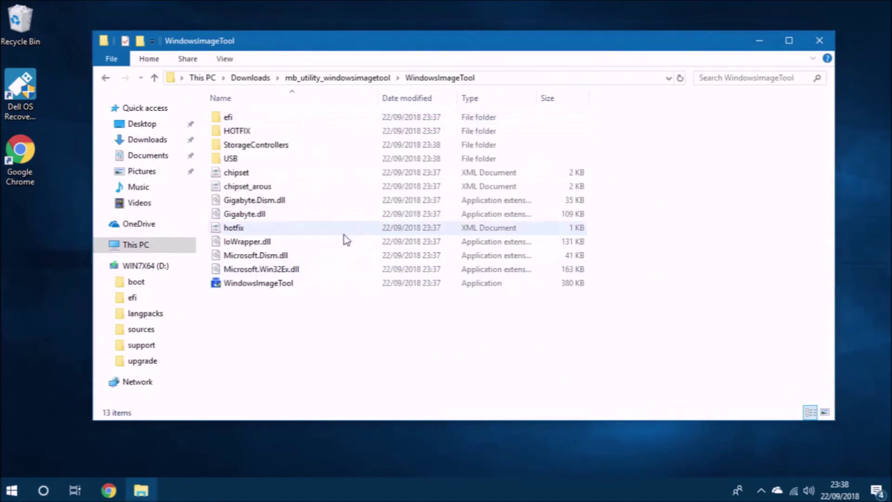
double_click(280, 283)
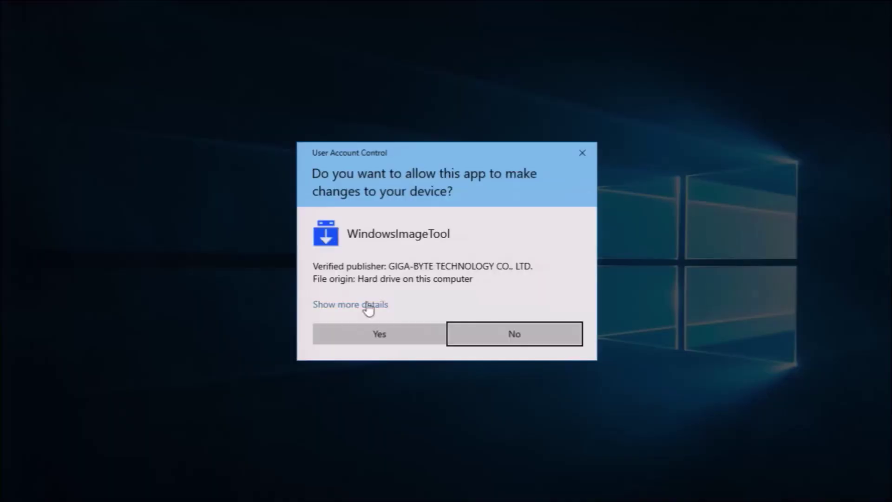
Step: Approve UAC, target D:\ (WIN7X64) and start building the USB installation disk
click(378, 334)
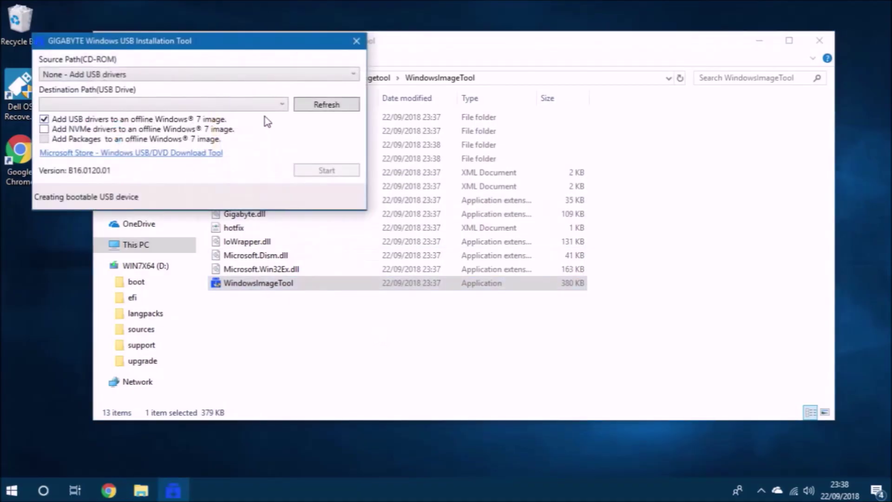
click(258, 103)
click(249, 116)
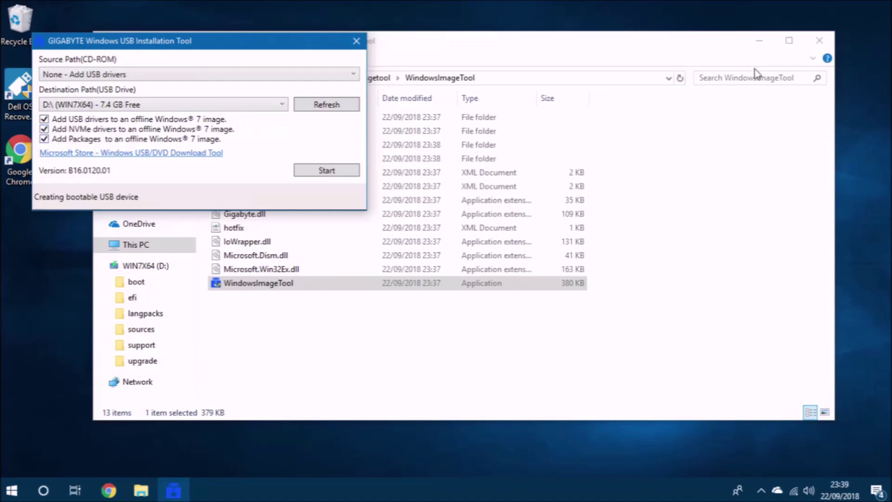
click(819, 40)
click(339, 169)
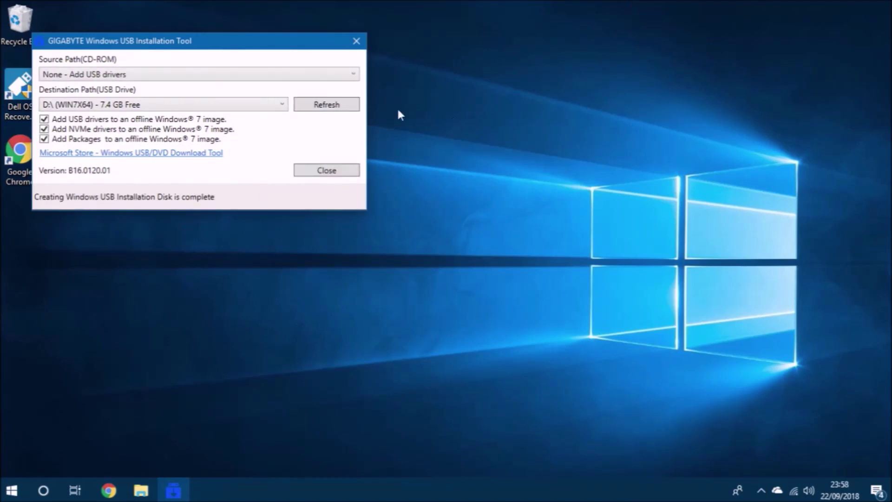
Step: Close the finished tool and place a new Explorer window lower on the screen
click(327, 170)
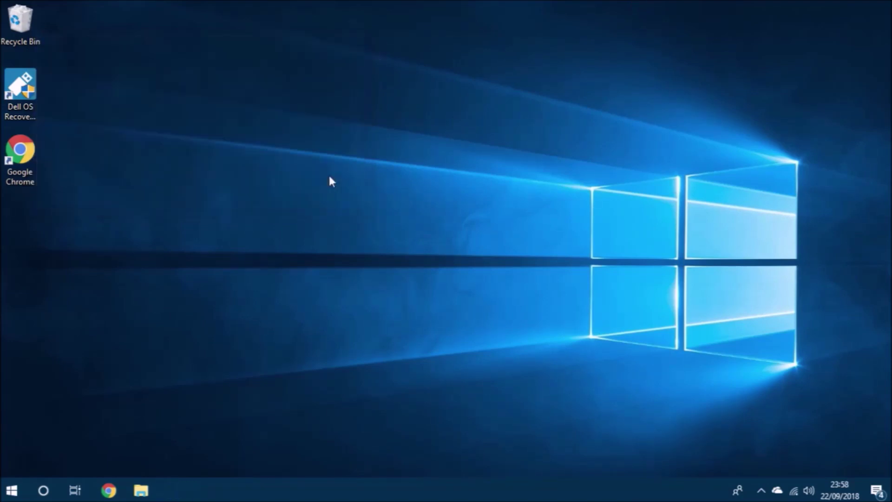
key(super+e)
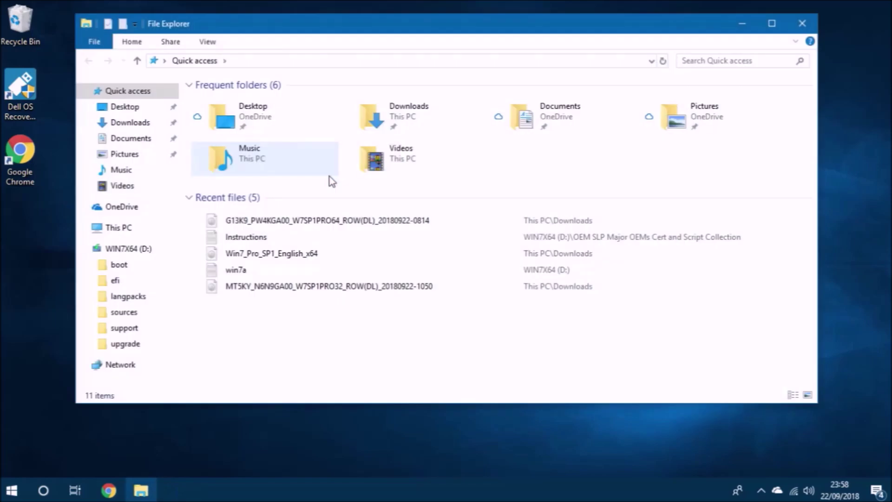
drag(436, 37, 35, 248)
drag(444, 356, 890, 356)
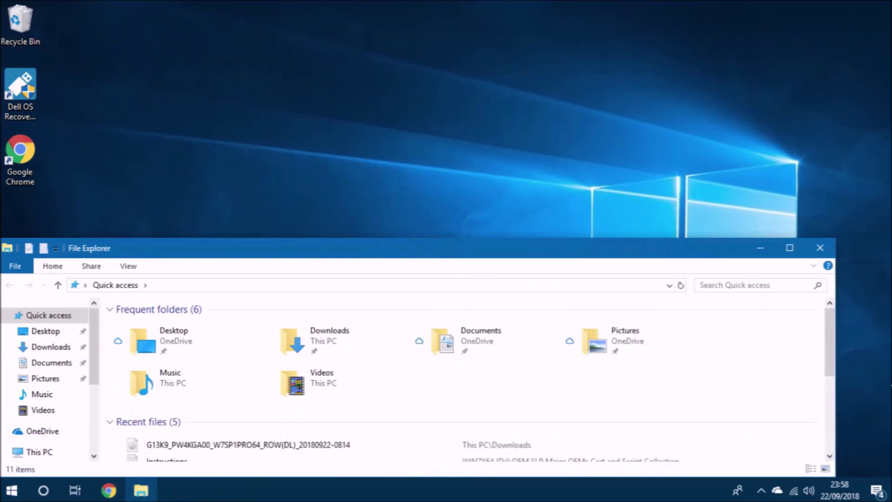
scroll(42, 425, down, 2)
Step: Search WIN7X64 (D:)\sources for .wim files, then open another Explorer window
click(47, 384)
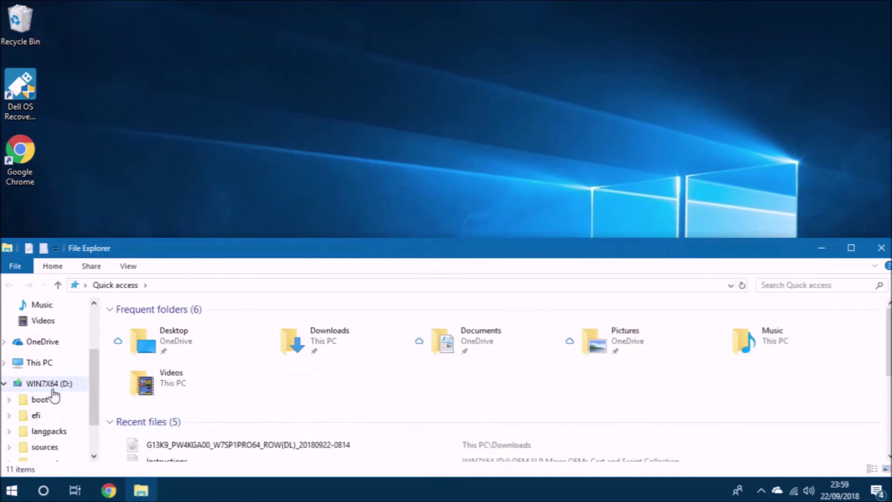
double_click(274, 370)
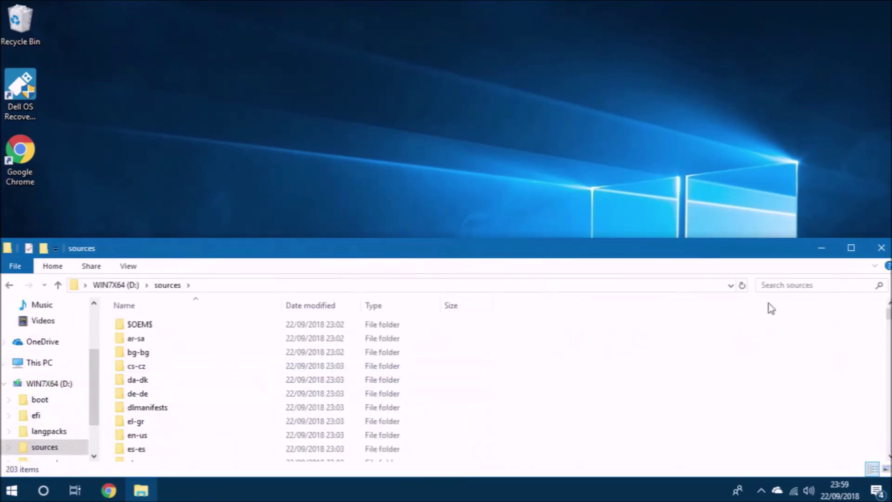
click(795, 289)
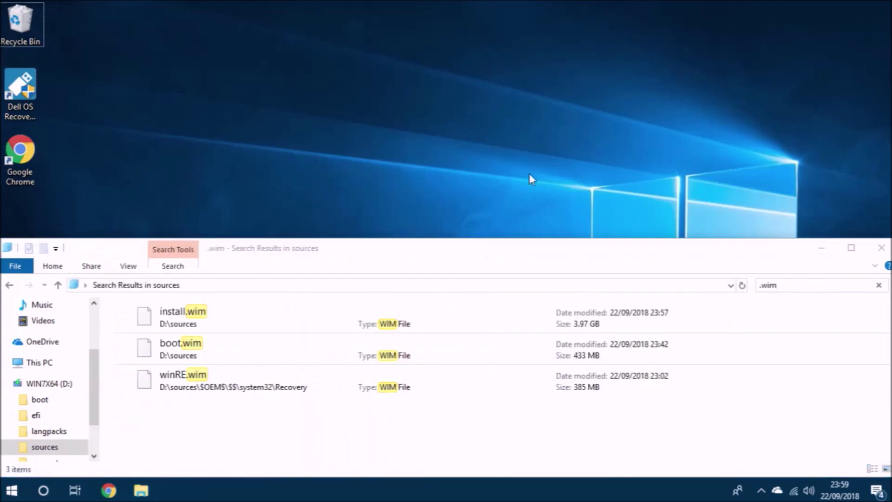
key(super+e)
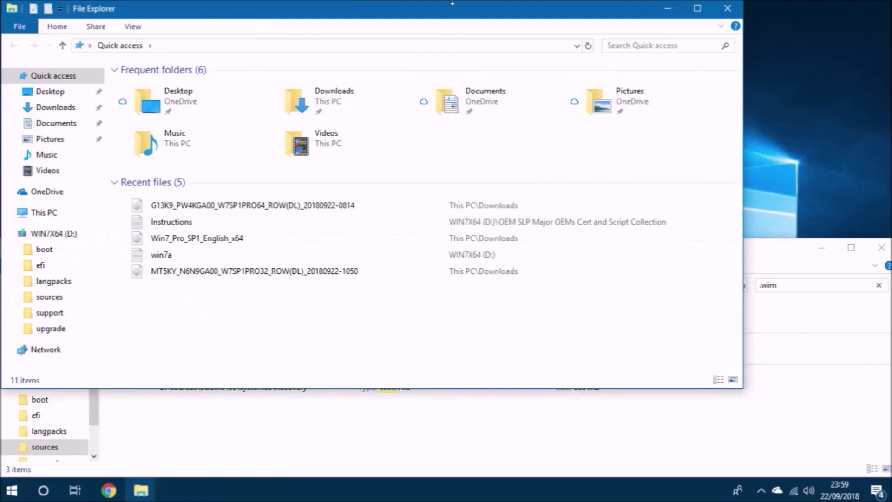
Step: Dock the new window across the upper half and mount the Windows 7 disc image from Downloads
drag(462, 11, 142, 5)
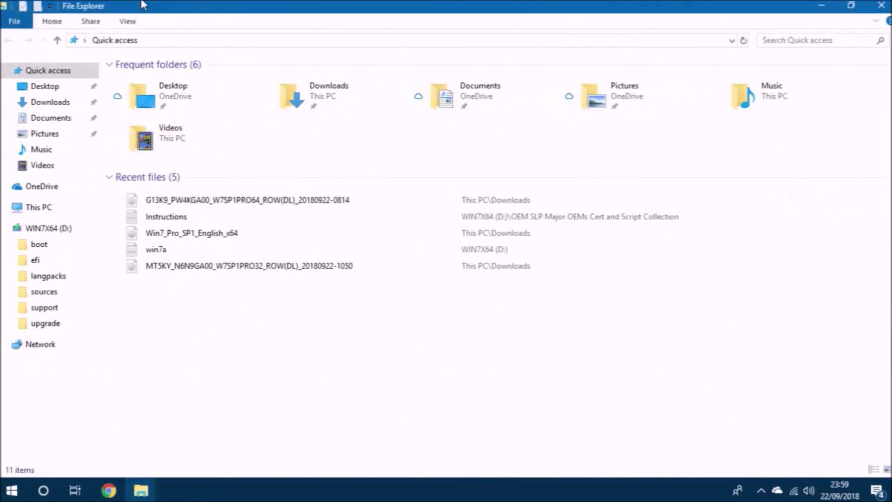
drag(759, 6, 890, 2)
drag(445, 184, 1, 137)
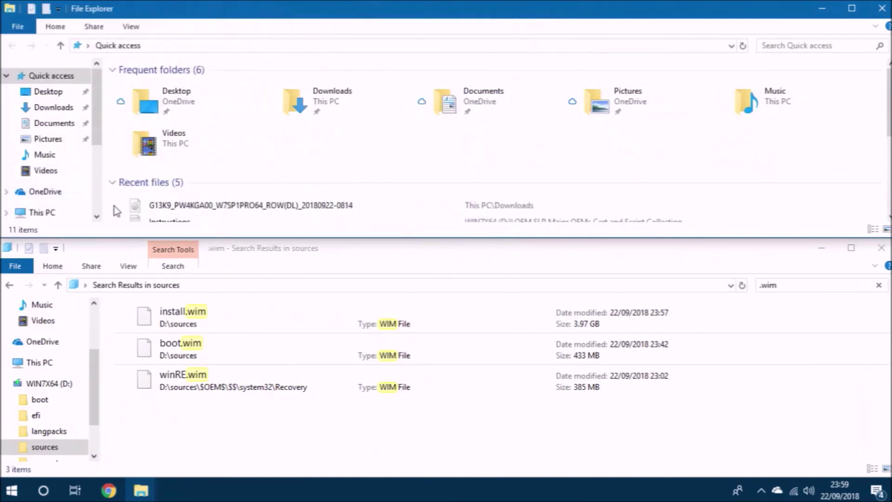
click(63, 108)
right_click(204, 140)
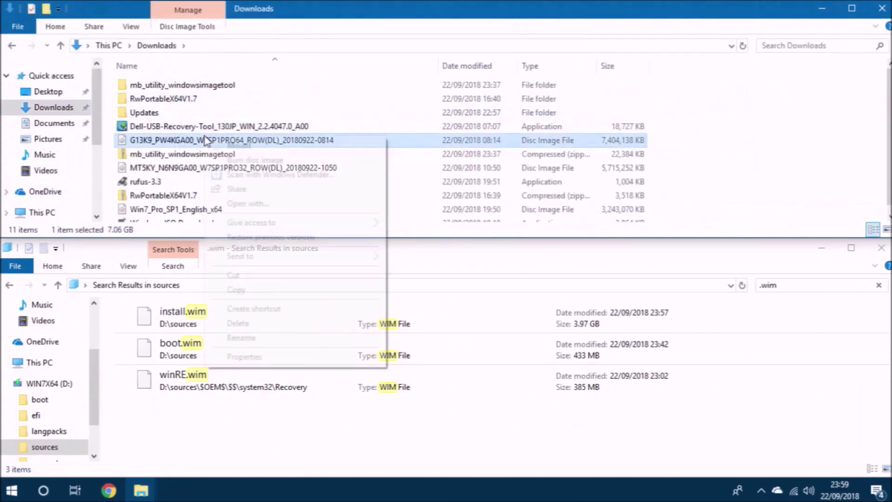
click(239, 146)
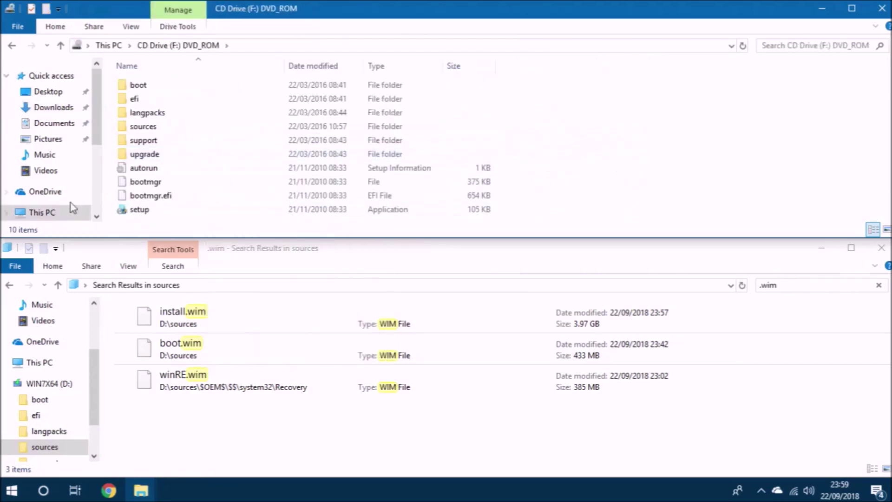
Step: Search the mounted disc's sources for .wim, then close it and return to the D: root
double_click(144, 131)
click(842, 46)
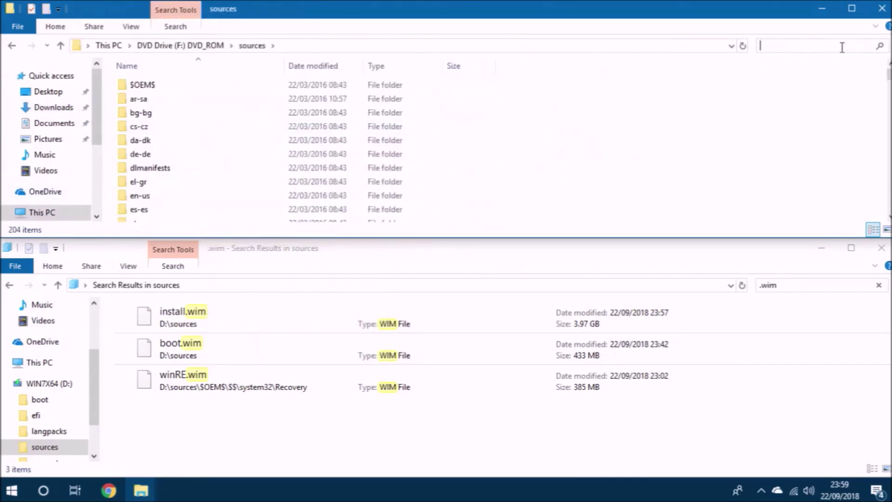
text(.wim)
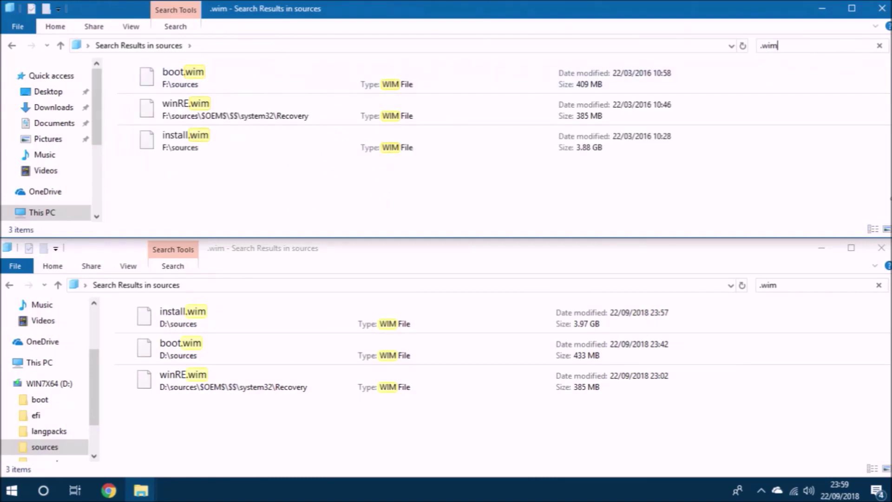
click(881, 8)
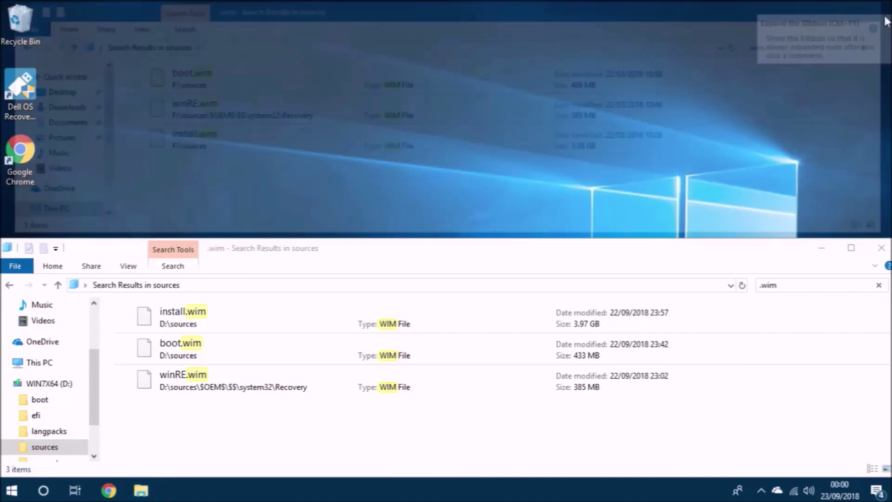
click(851, 248)
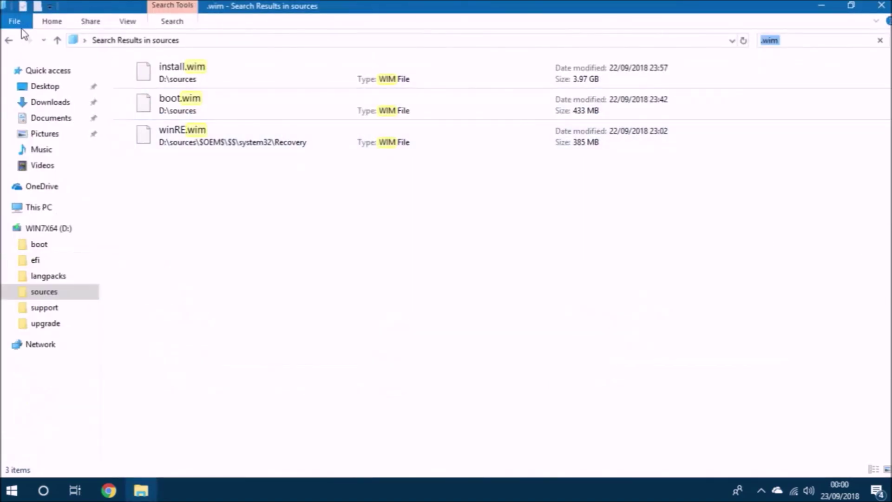
click(9, 41)
click(15, 41)
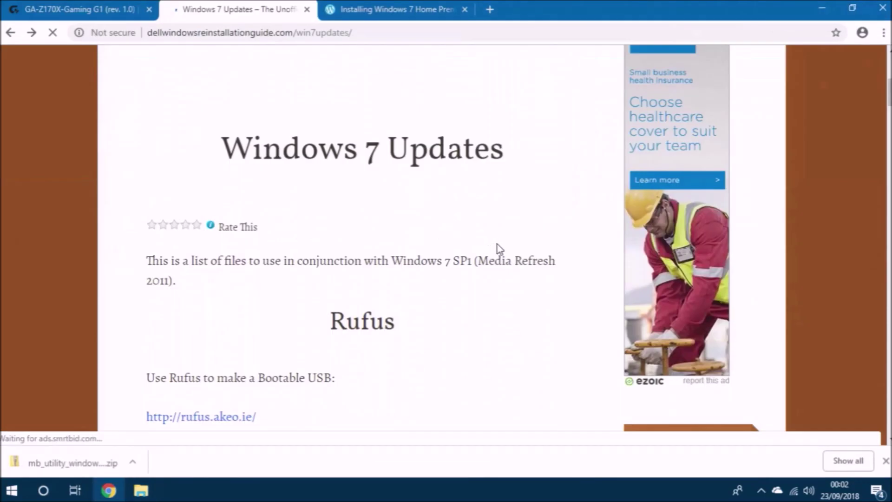
Step: Open the Windows 7 Updates page's Google Drive link in a new tab
scroll(499, 249, down, 20)
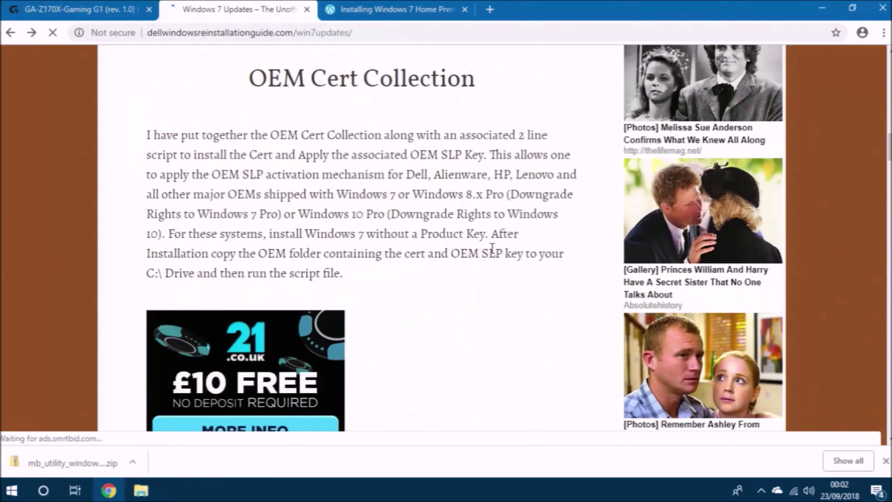
scroll(404, 228, down, 3)
right_click(379, 288)
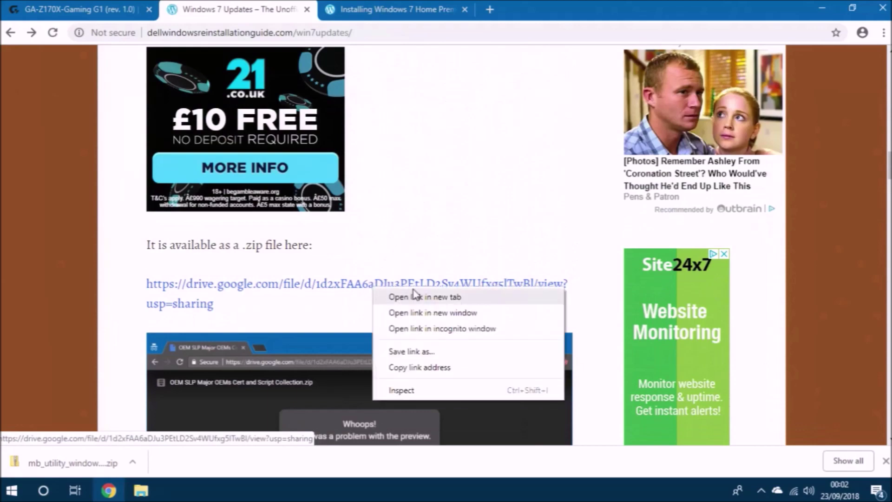
click(413, 294)
scroll(418, 296, down, 1)
scroll(418, 296, down, 16)
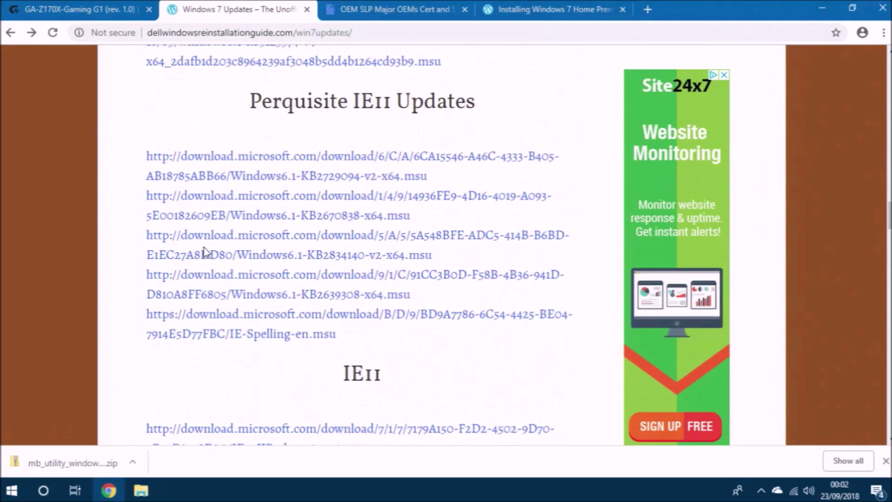
scroll(198, 140, up, 1)
scroll(341, 124, down, 4)
drag(239, 96, 416, 247)
scroll(415, 247, up, 4)
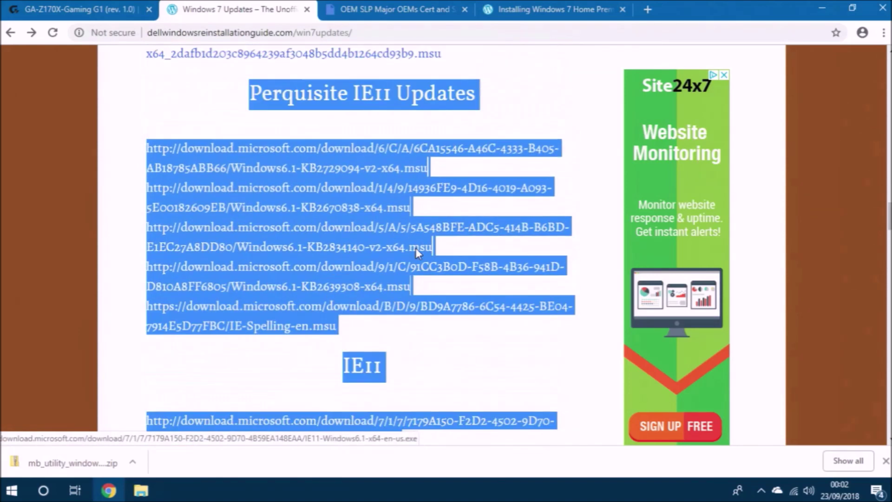
scroll(415, 247, down, 2)
Step: Download OEM SLP Major OEMs Cert and Script Collection.zip (171 KB) from the Drive page
click(361, 6)
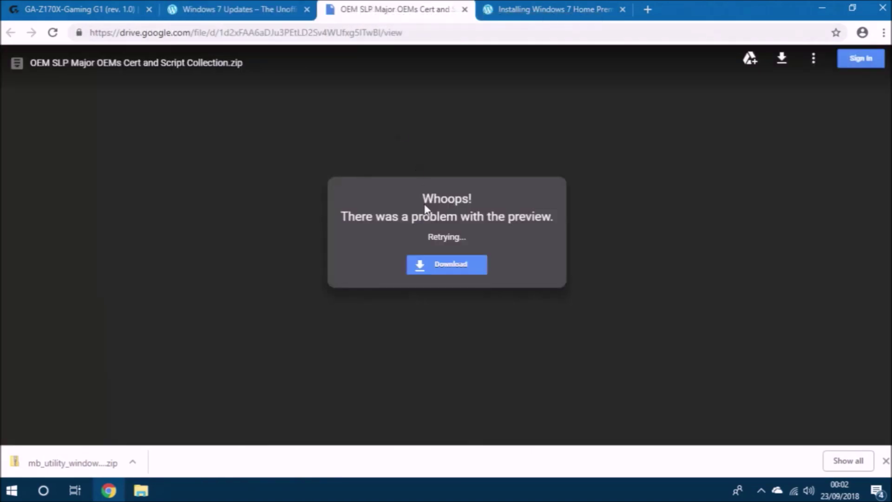
click(432, 274)
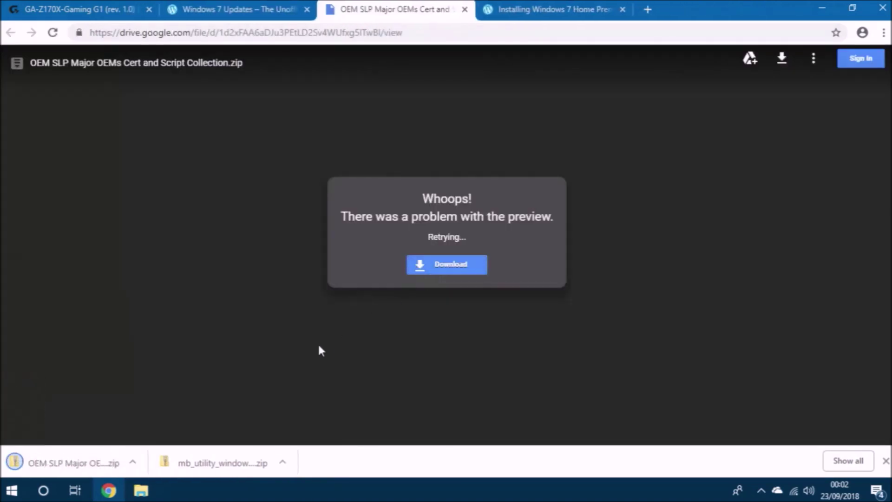
right_click(54, 462)
Step: Extract the OEM SLP cert collection zip into the Downloads folder
click(89, 429)
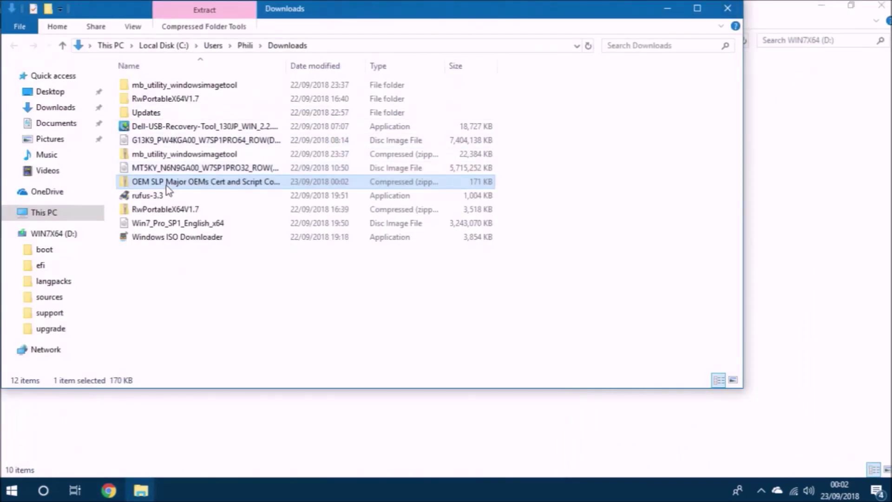
right_click(177, 187)
click(205, 229)
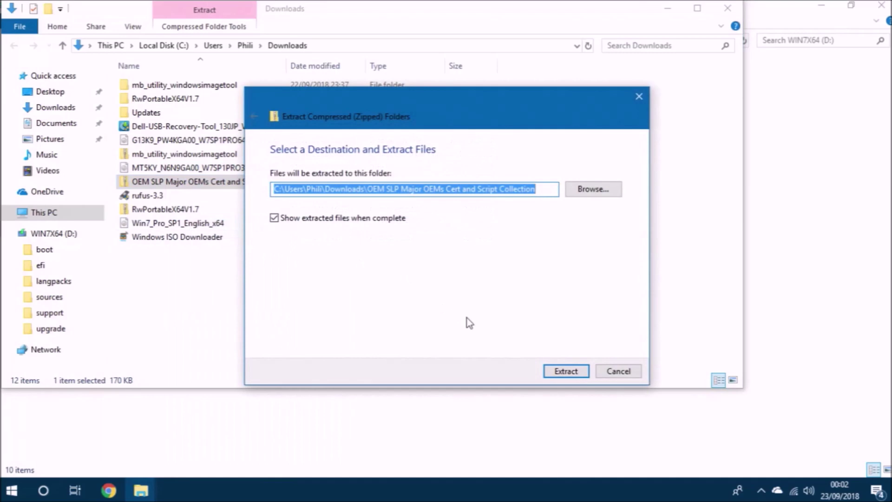
click(574, 370)
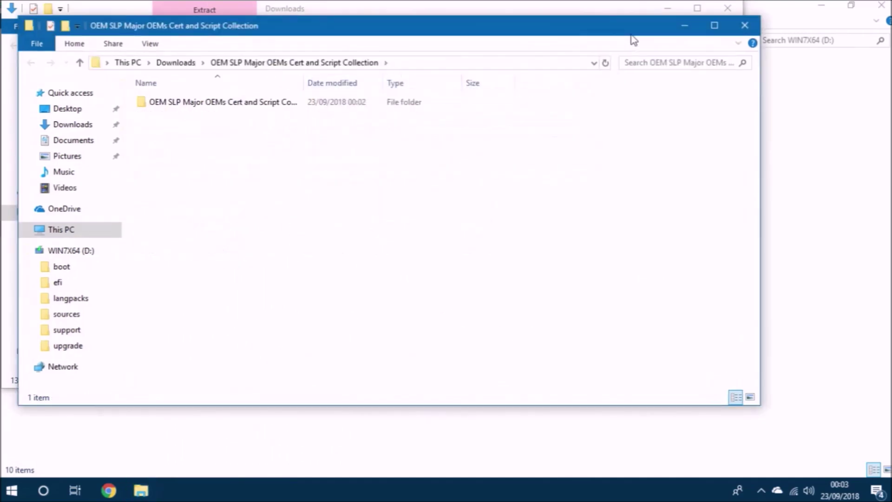
click(742, 26)
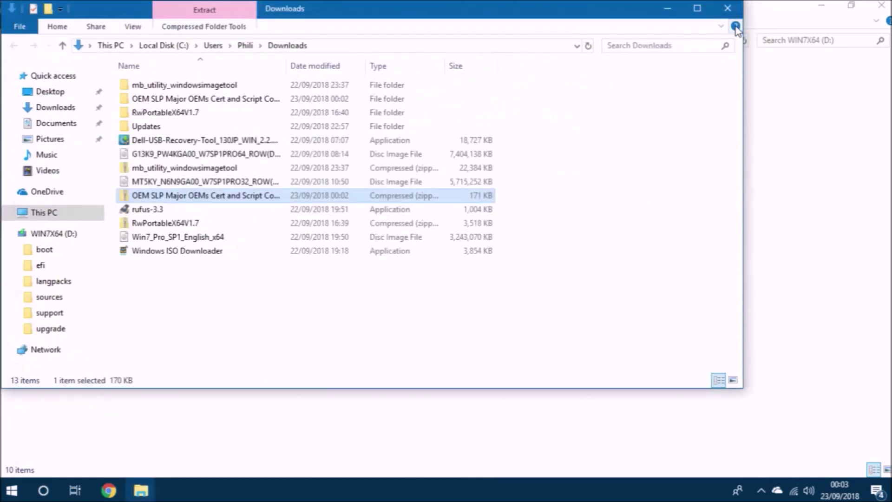
Step: Move the OEM SLP and Updates folders onto the WIN7X64 (D:) drive
double_click(184, 129)
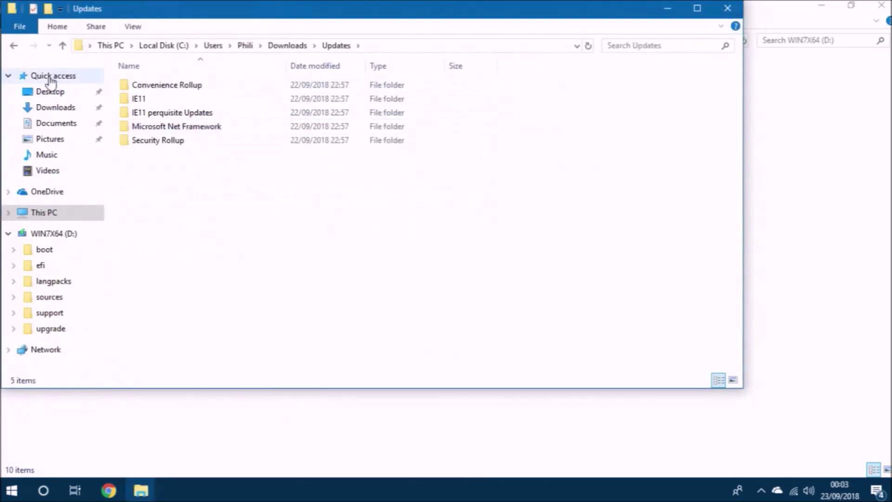
click(18, 46)
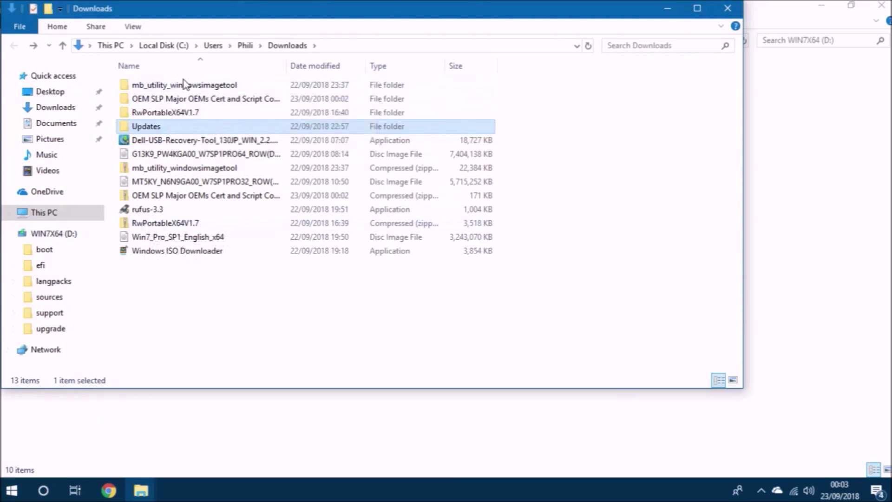
drag(179, 102, 73, 246)
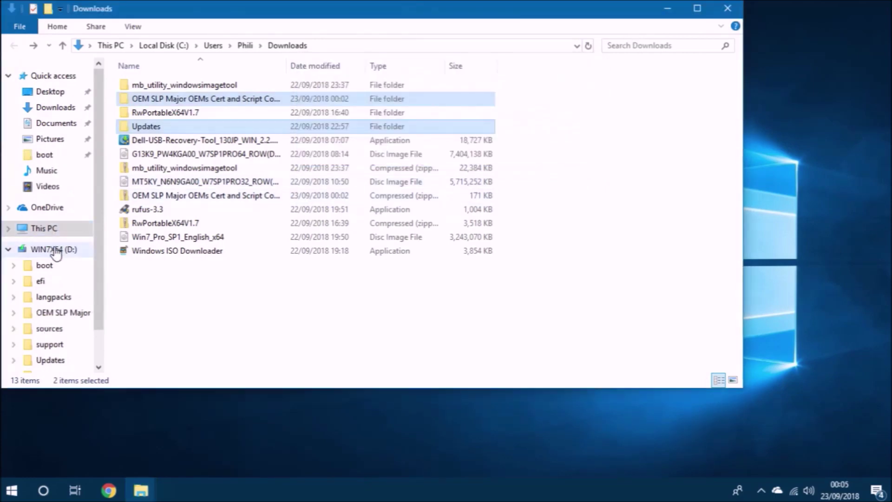
click(55, 249)
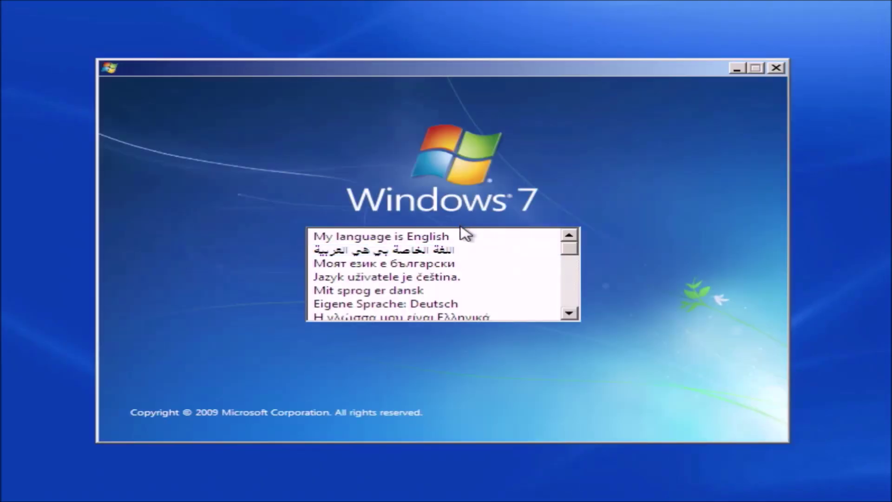
Step: Choose English with English (United Kingdom) time and currency format, then begin installation
click(460, 235)
click(621, 290)
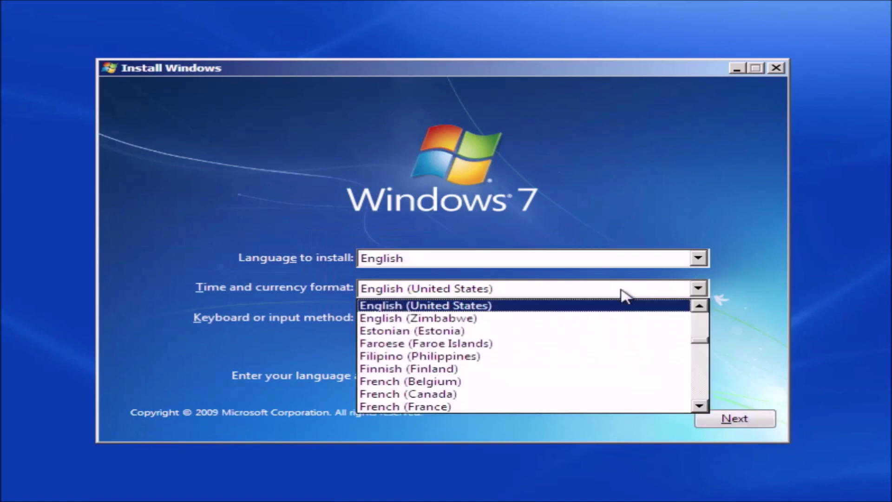
scroll(623, 318, up, 1)
click(623, 331)
click(753, 420)
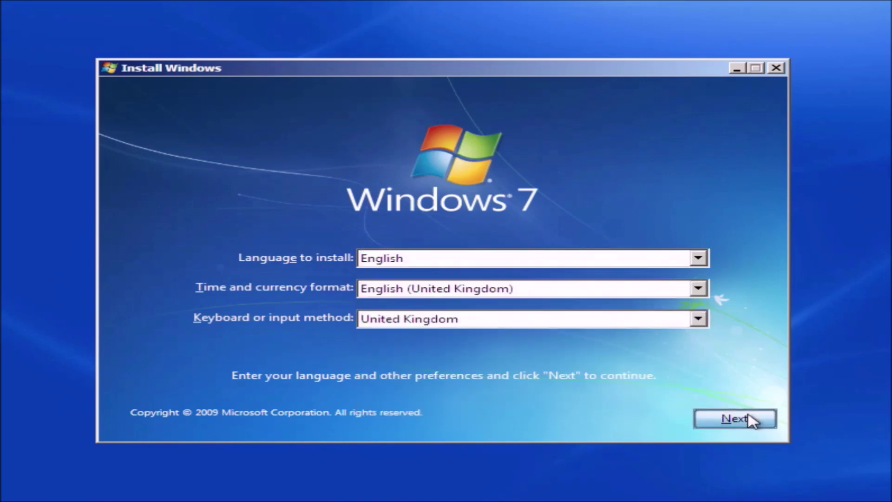
click(419, 252)
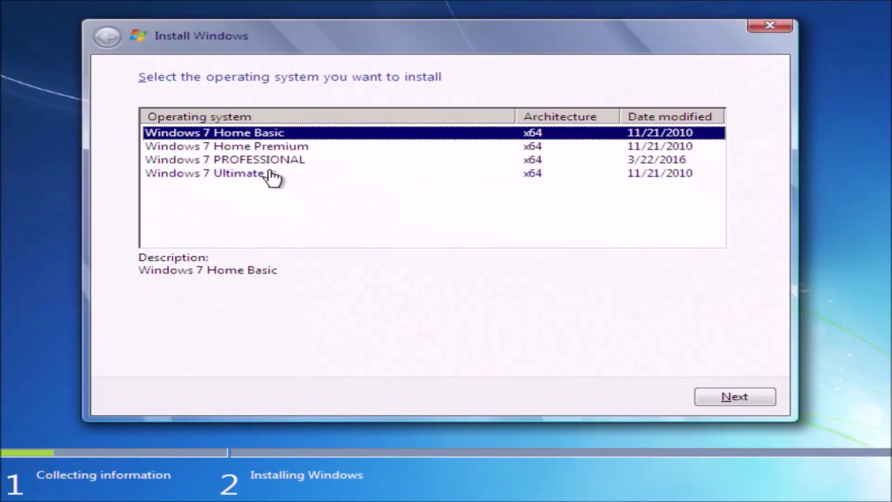
Step: Select Windows 7 Home Premium and accept the license terms
click(278, 148)
click(740, 397)
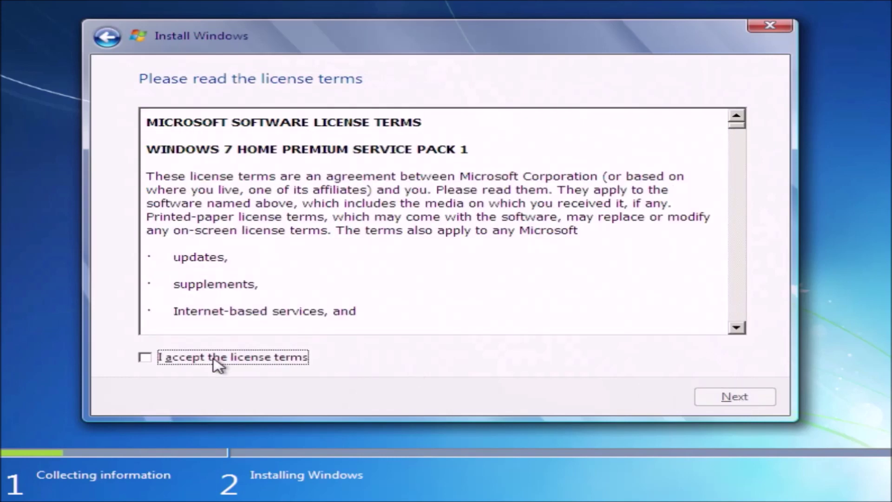
click(219, 358)
click(719, 396)
Step: Choose a custom install and delete Disk 0 Partitions 4 and 3
click(538, 268)
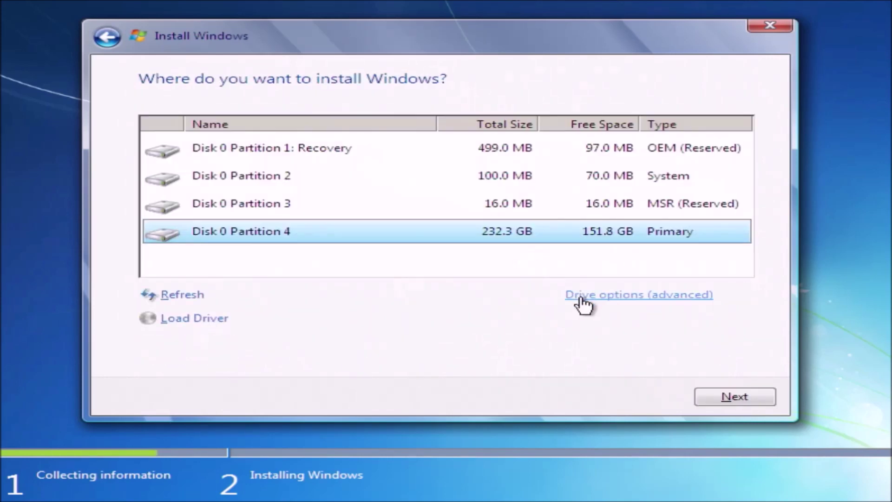
click(653, 294)
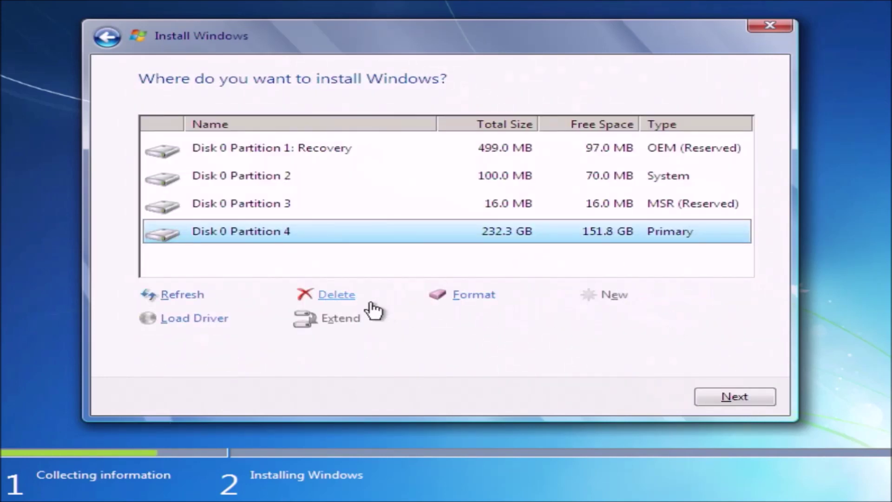
click(358, 296)
click(598, 320)
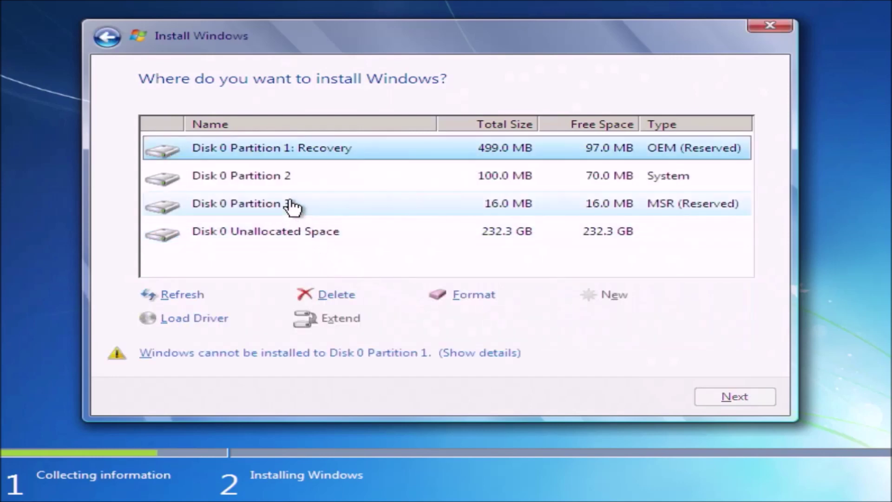
click(289, 200)
click(336, 293)
click(598, 319)
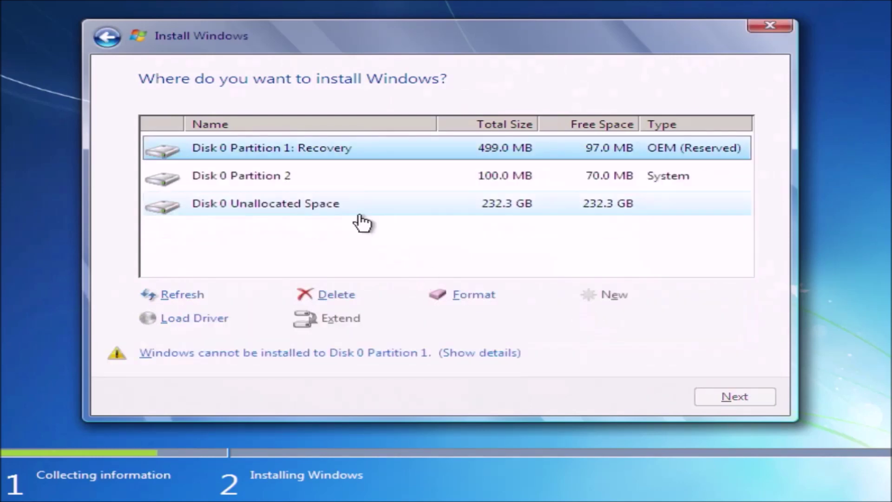
Step: Delete Partition 2 and the Recovery partition, then install onto the 232.9 GB unallocated space
click(308, 189)
click(339, 294)
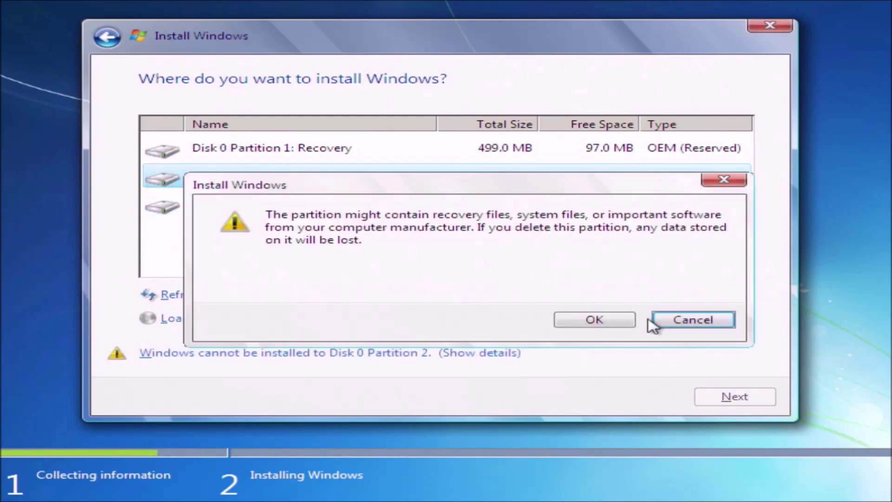
click(605, 314)
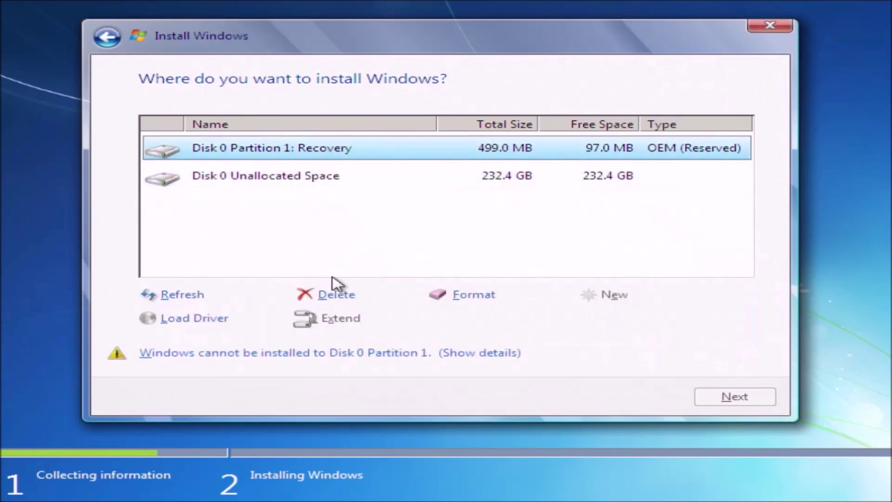
click(340, 292)
click(584, 324)
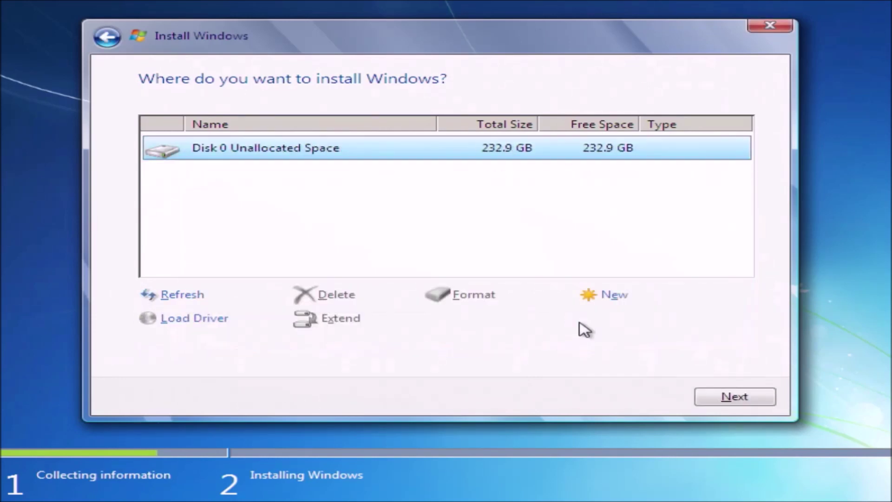
click(702, 398)
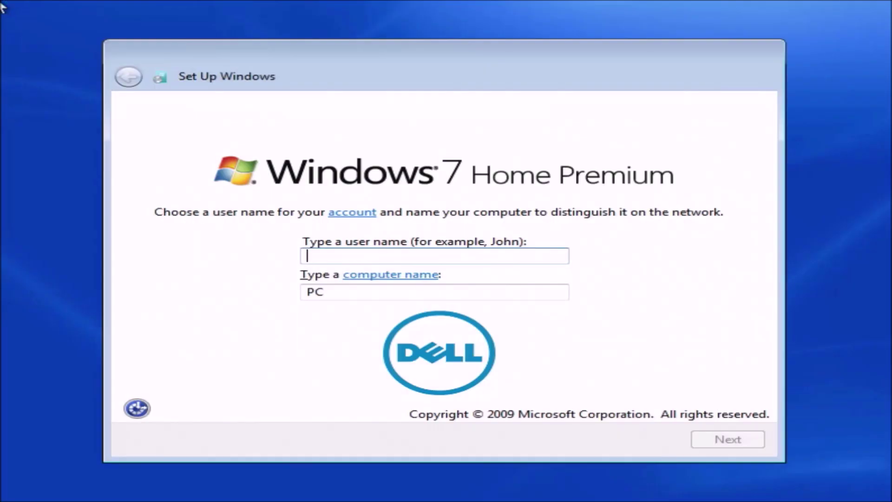
Step: Enter the user name and an OptiPlex computer name, skip activation and product key, and use recommended settings
text(Philip)
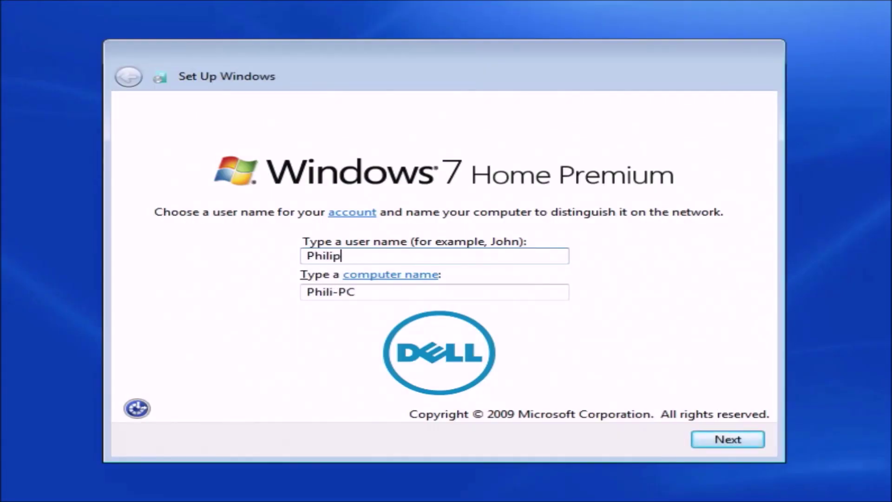
key(Tab)
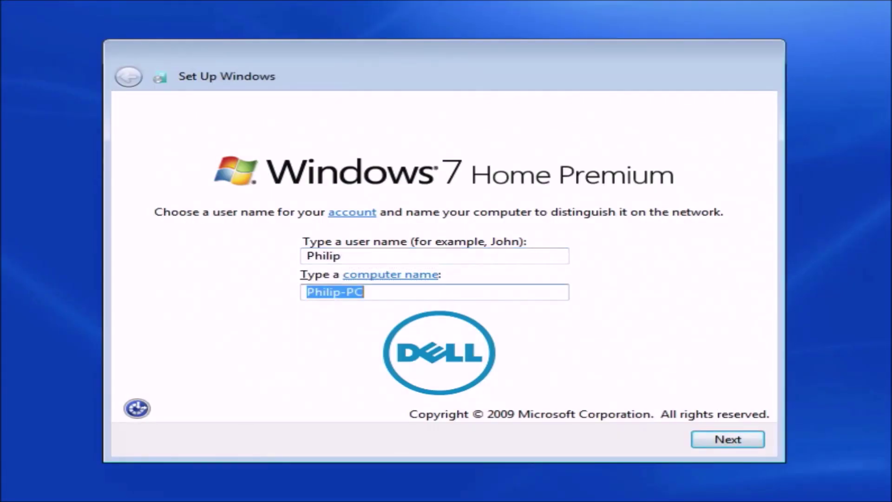
text(OptiPlex7010)
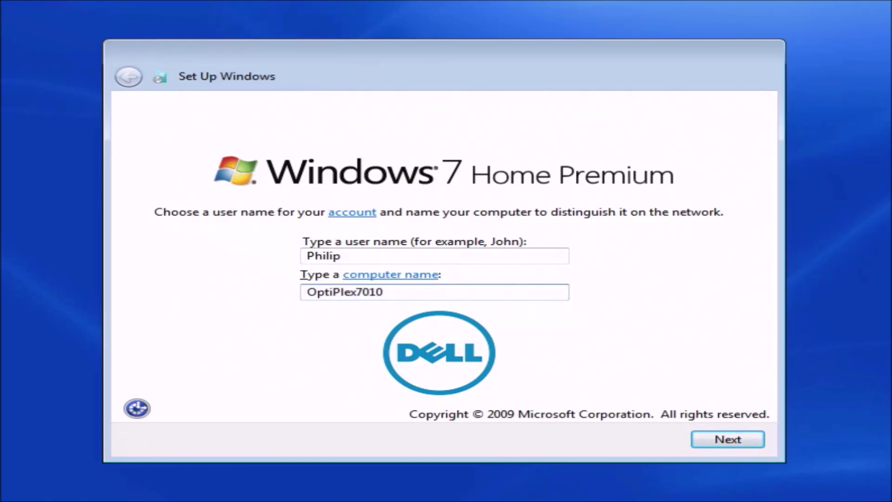
key(Return)
key(Return)
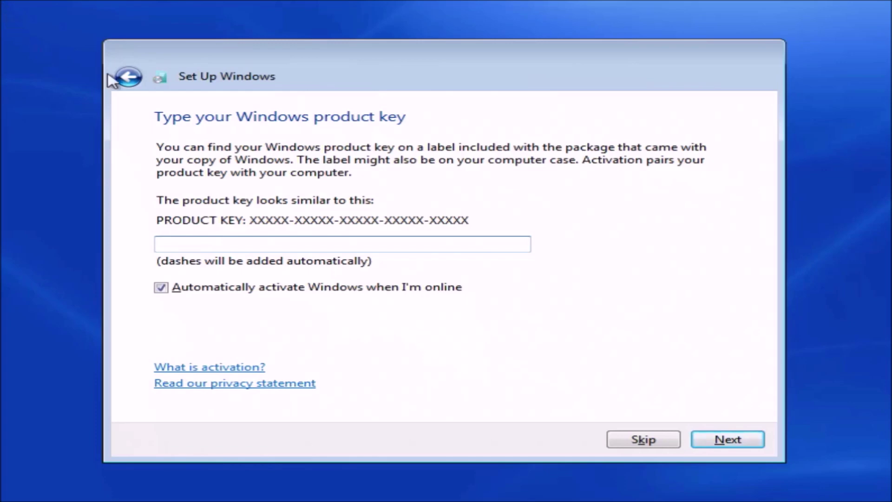
click(298, 295)
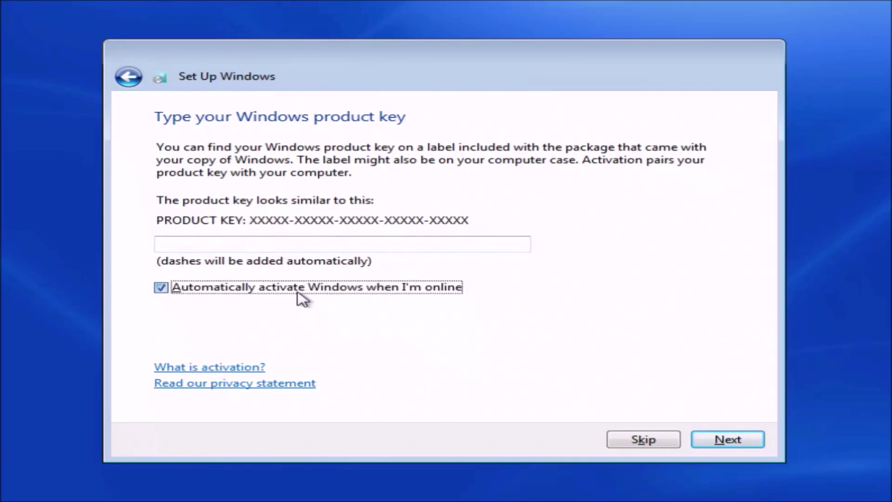
click(642, 438)
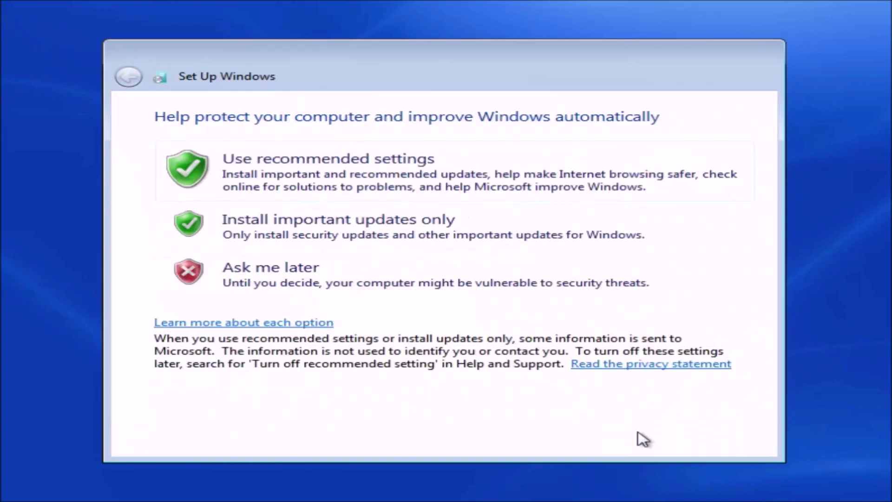
click(454, 187)
click(708, 433)
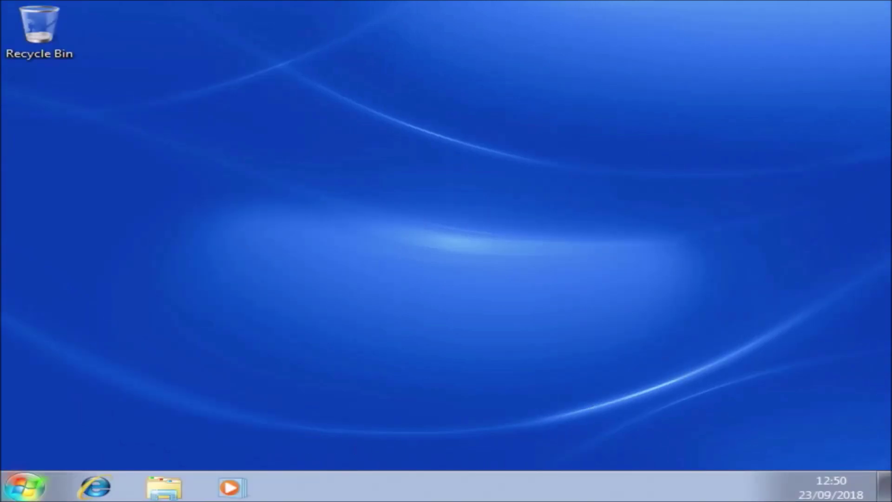
Step: Open the System properties of Computer from the Start menu
click(23, 487)
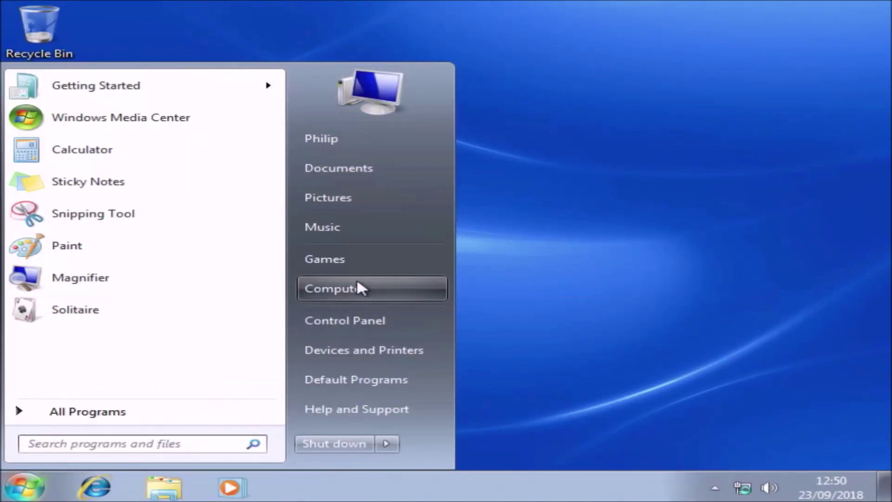
right_click(358, 285)
click(448, 422)
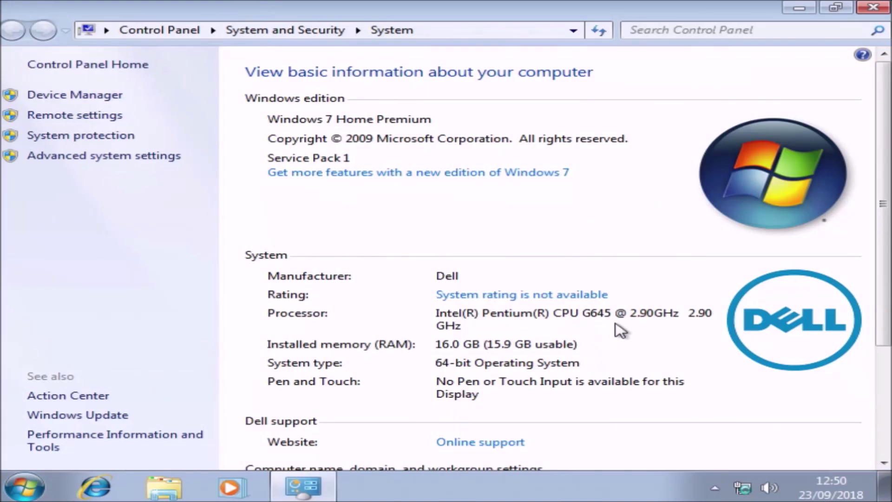
Step: Check the Windows activation section, then close System and open the Computer window
scroll(618, 330, down, 3)
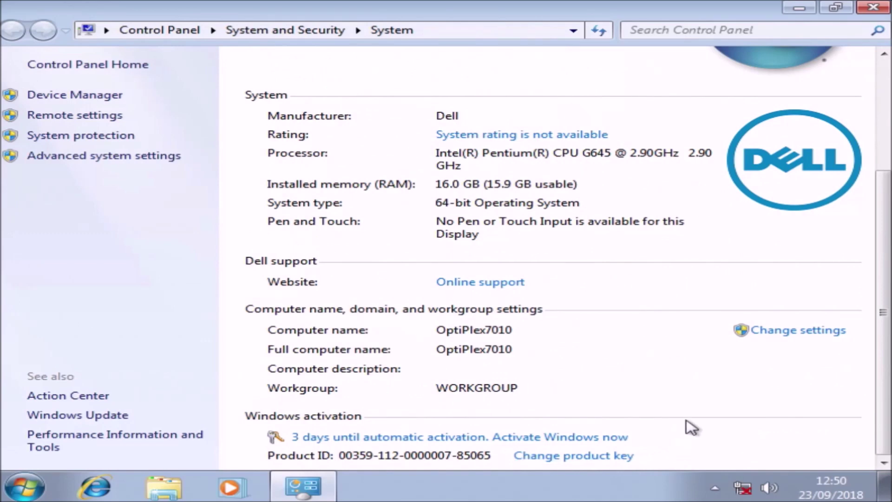
click(873, 8)
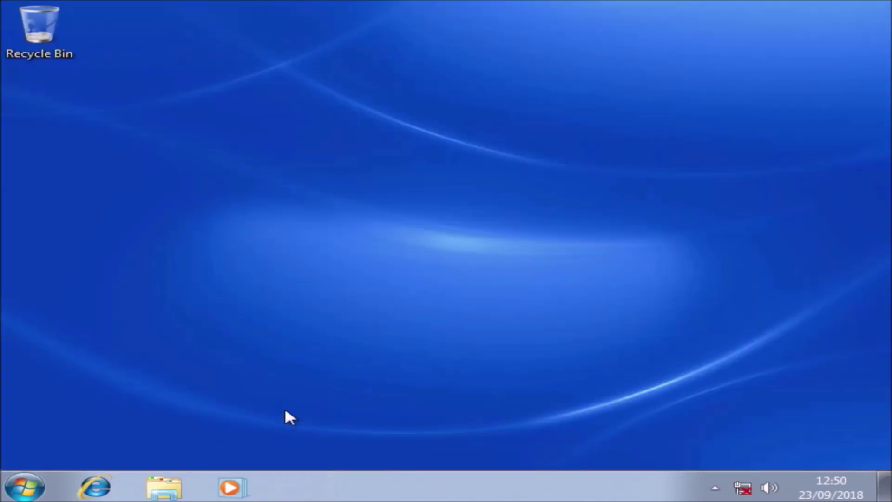
key(super+e)
Step: Read the Instructions file in the USB drive's OEM SLP script collection
double_click(563, 195)
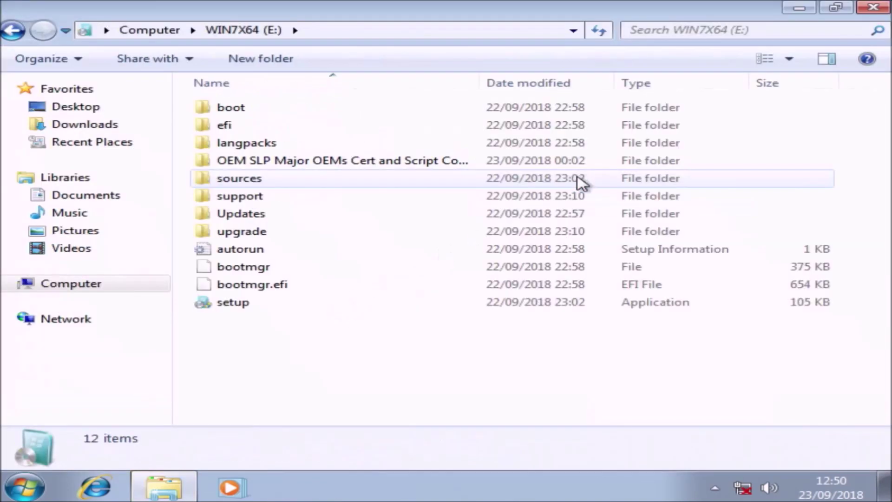
double_click(433, 163)
double_click(338, 112)
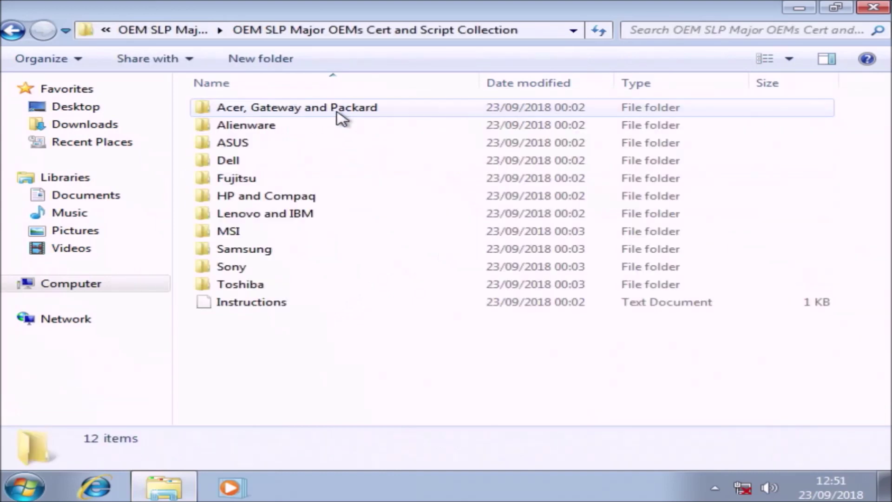
double_click(264, 303)
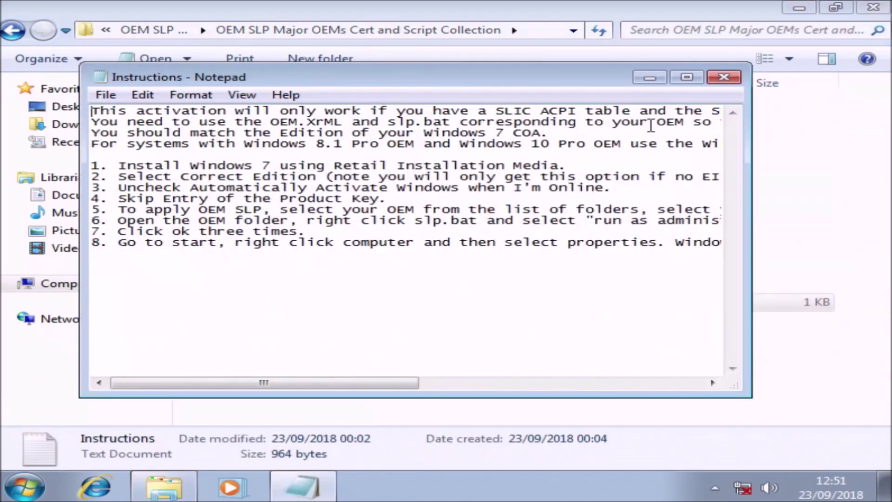
click(687, 77)
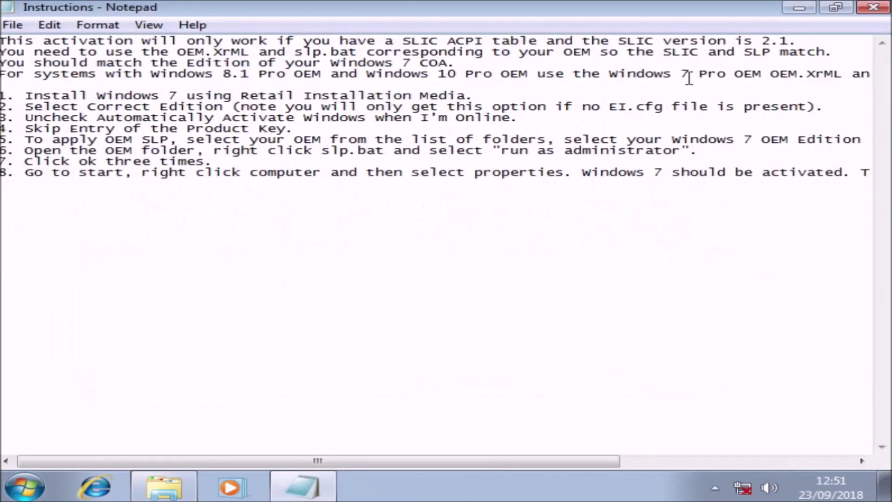
click(886, 13)
Step: Copy the OEM folder from Dell > 7 Home Premium into Local Disk (C:)
double_click(260, 169)
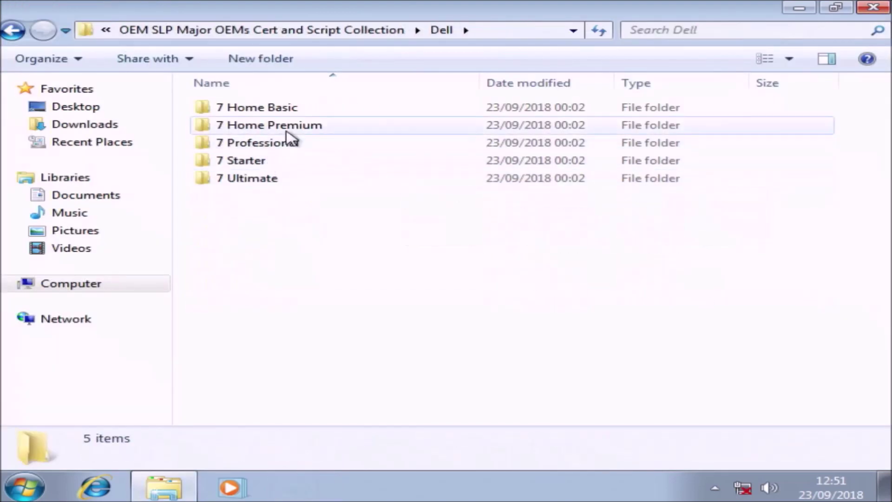
double_click(286, 132)
click(229, 109)
right_click(228, 109)
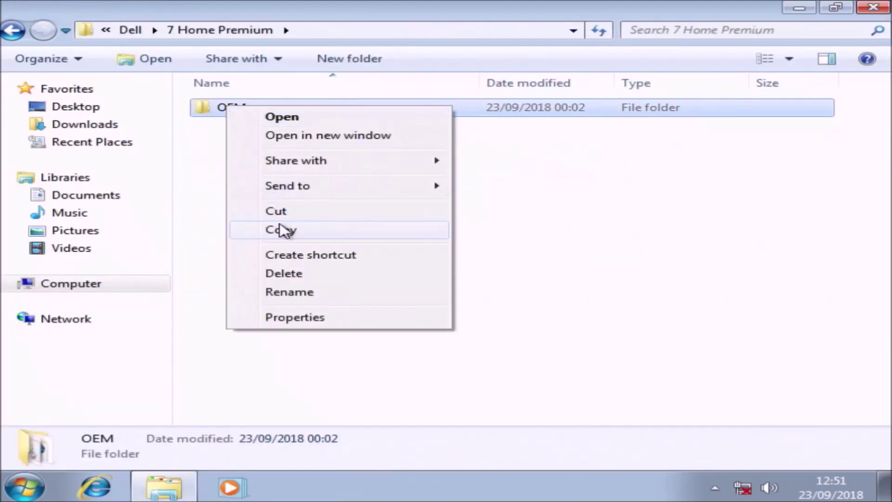
click(280, 229)
click(147, 280)
click(295, 138)
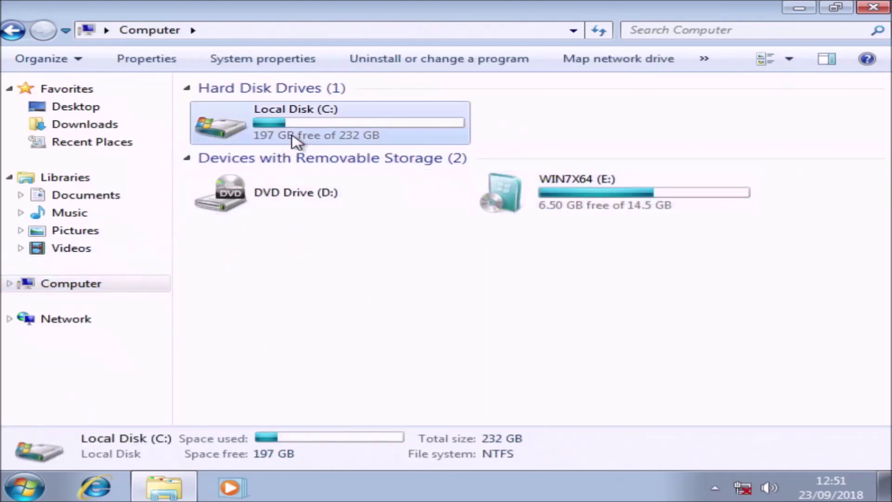
double_click(295, 138)
right_click(255, 293)
click(318, 181)
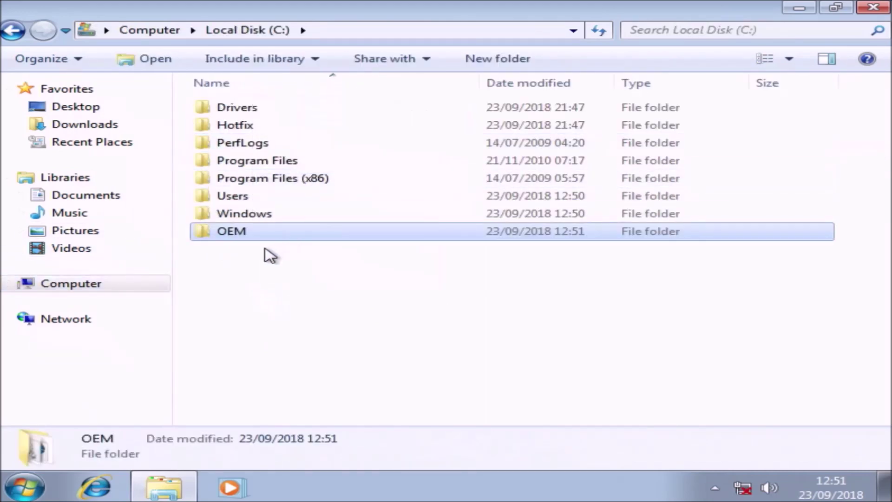
Step: Run C:\OEM\slp as administrator, acknowledging the license file and product key installed messages
double_click(251, 232)
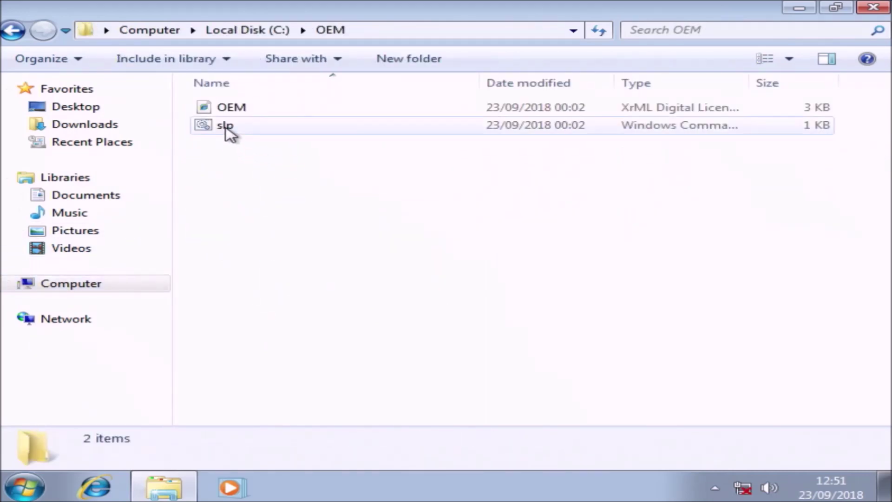
right_click(225, 130)
click(283, 195)
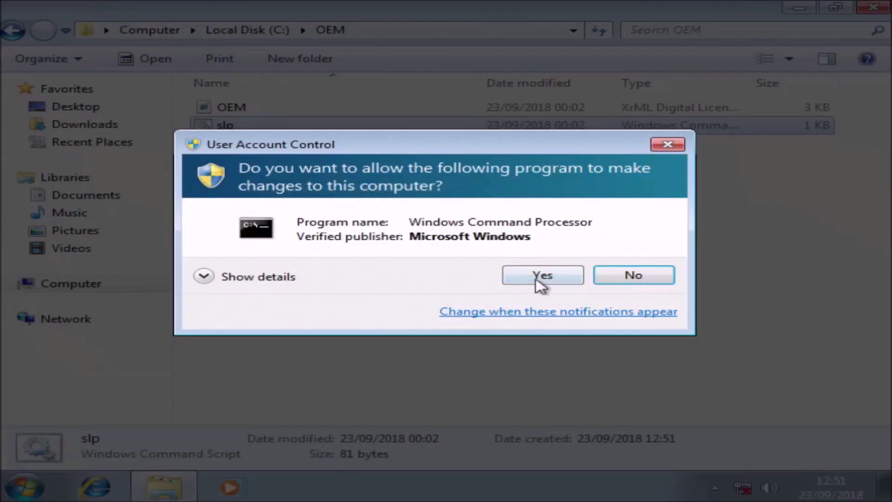
click(557, 276)
click(560, 298)
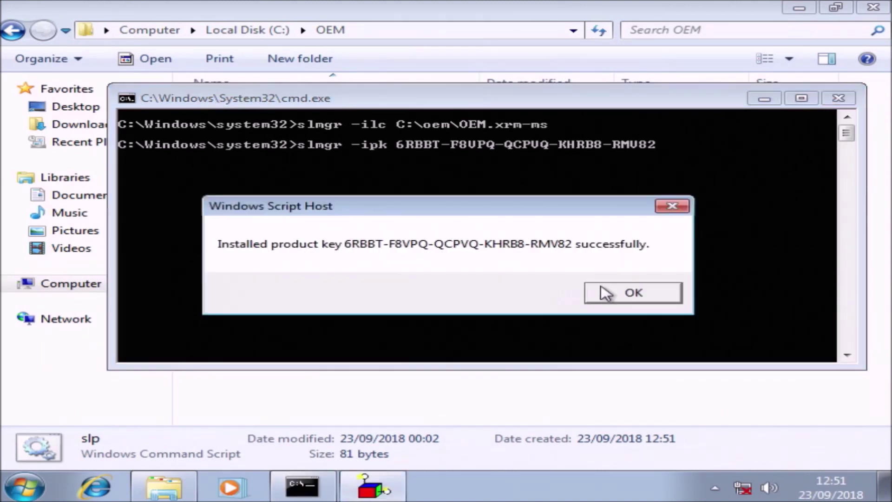
click(600, 287)
key(Return)
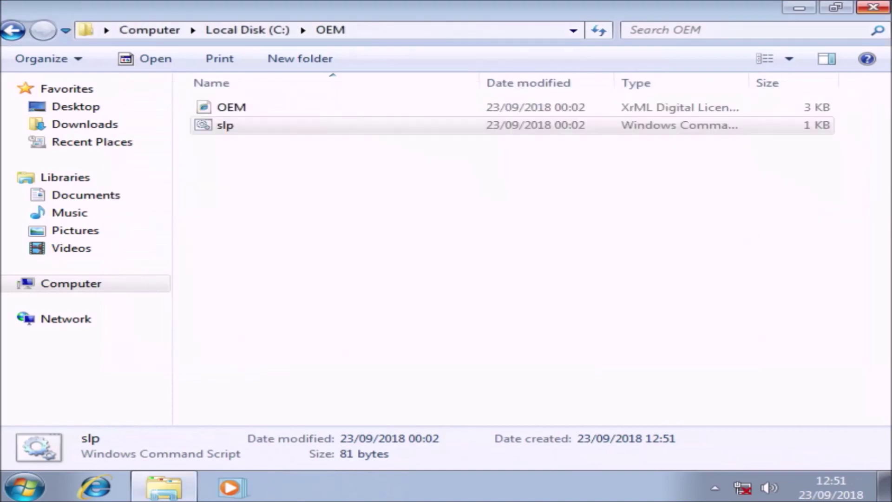
click(221, 30)
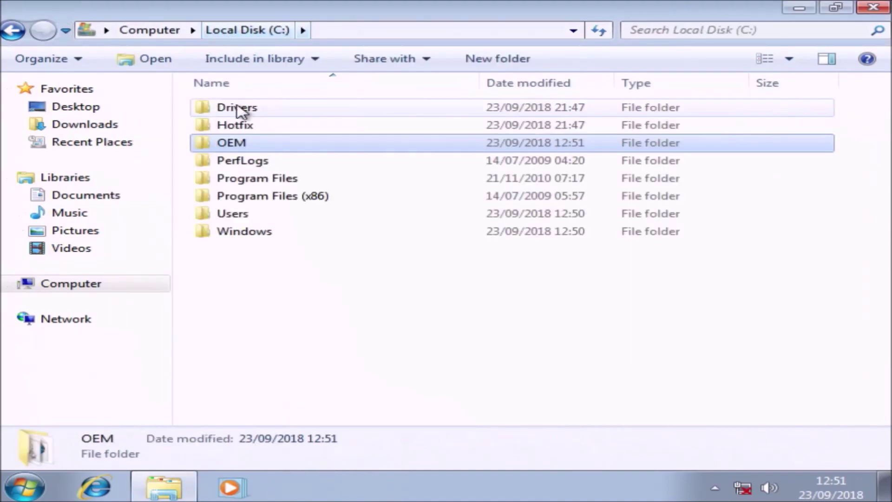
Step: Delete the OEM folder from C: to the Recycle Bin
right_click(234, 142)
click(306, 357)
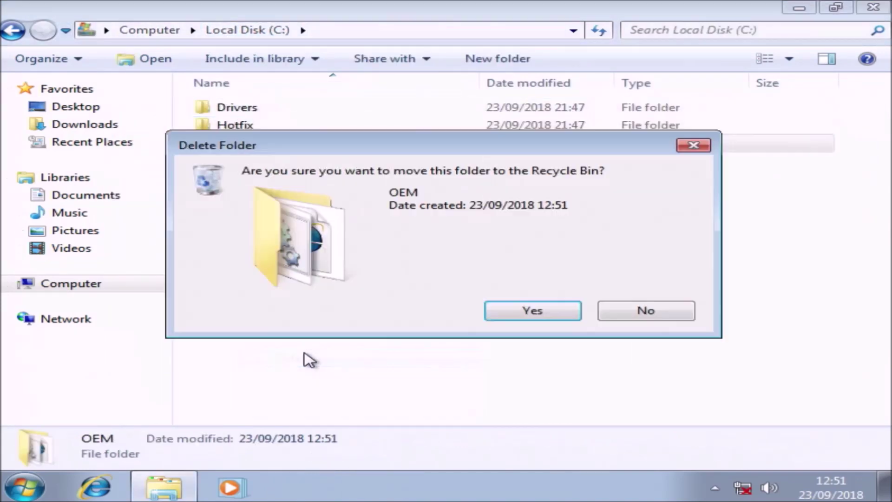
click(531, 302)
click(164, 486)
Step: Review the system edition and activation details in Computer Properties
click(23, 486)
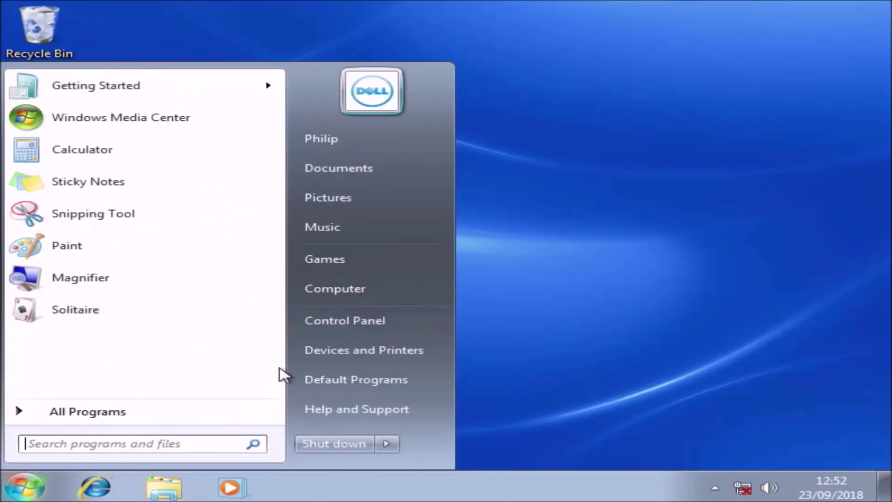
right_click(325, 293)
click(386, 432)
scroll(411, 389, down, 1)
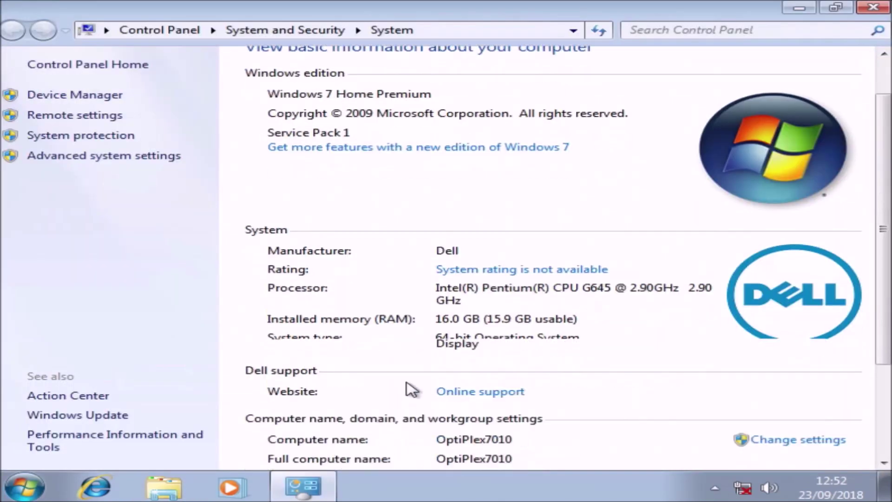
scroll(410, 389, down, 3)
scroll(368, 313, up, 4)
click(873, 6)
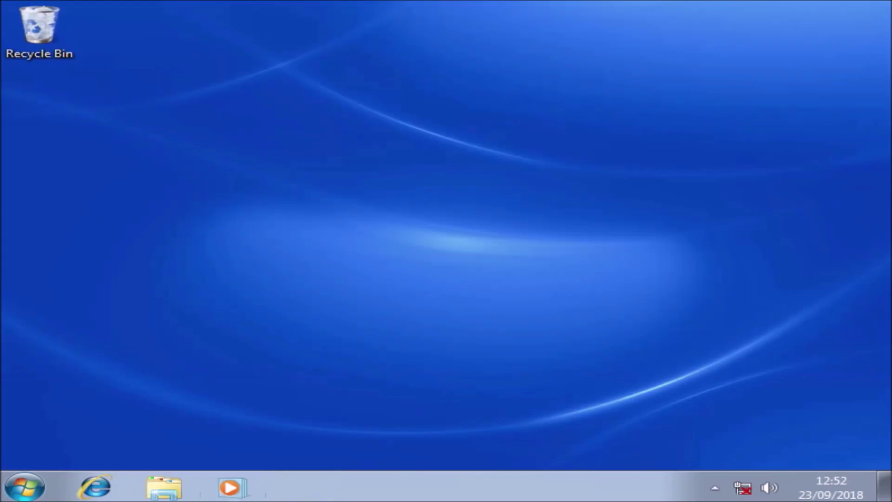
Step: Check Internet Explorer's help options, then return to File Explorer's drive list
click(95, 486)
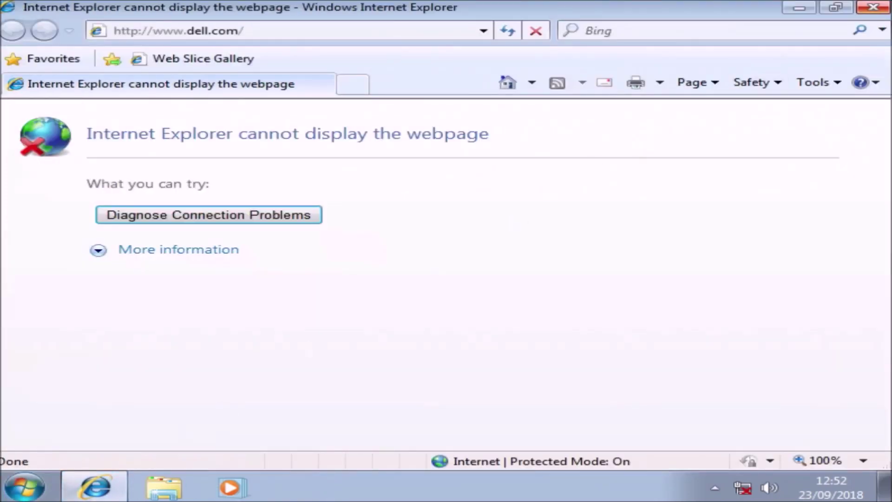
click(866, 86)
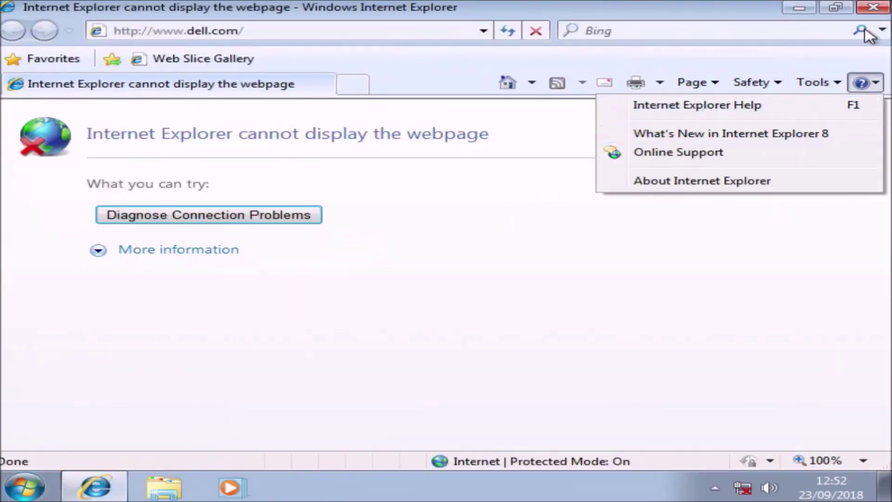
click(865, 10)
click(181, 485)
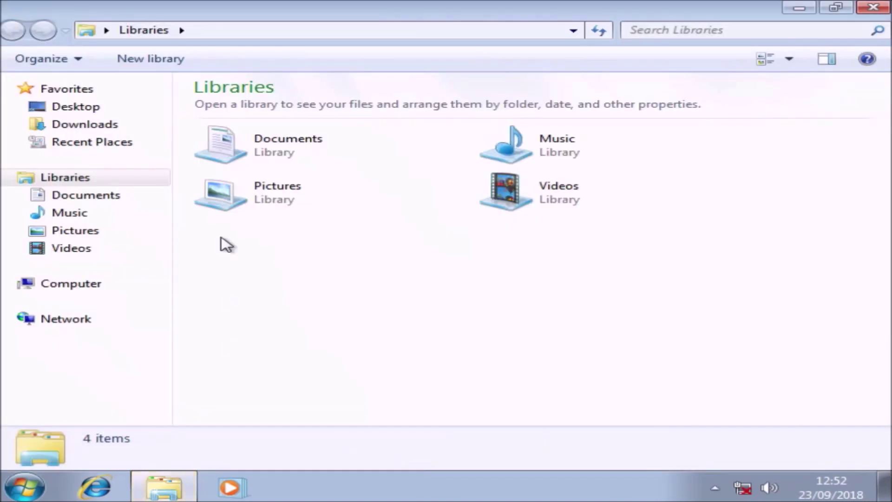
click(91, 284)
Step: Run the KB3020369 package from E:\Updates\Convenience Rollup and confirm the install
double_click(560, 197)
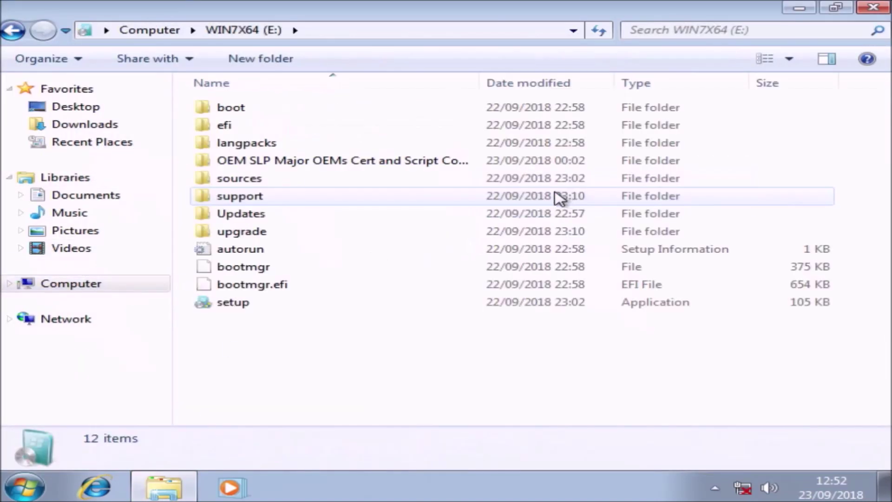
double_click(256, 215)
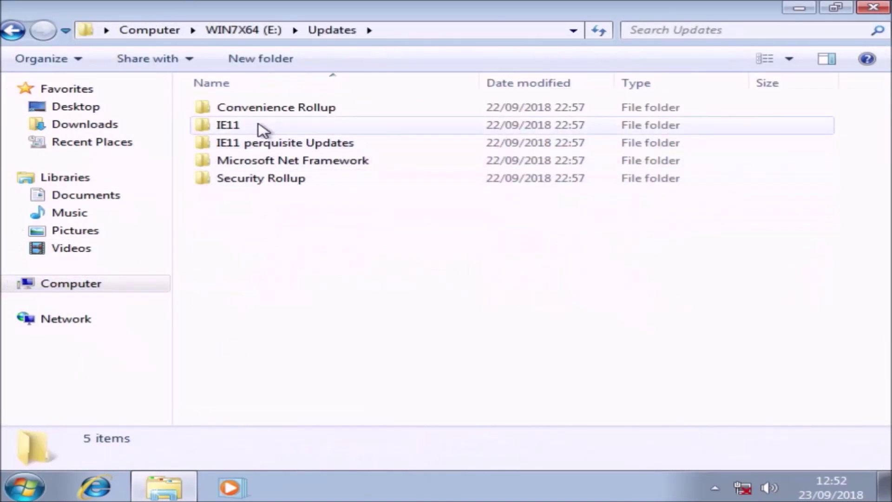
double_click(253, 111)
double_click(253, 111)
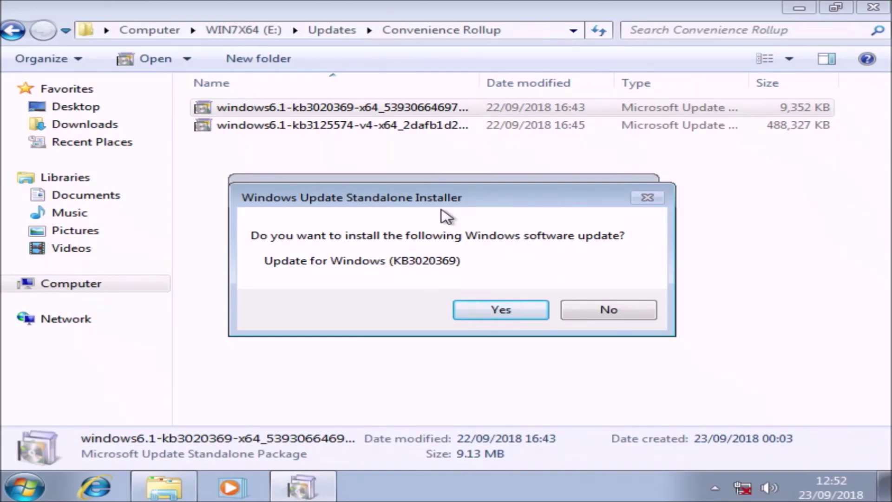
click(480, 316)
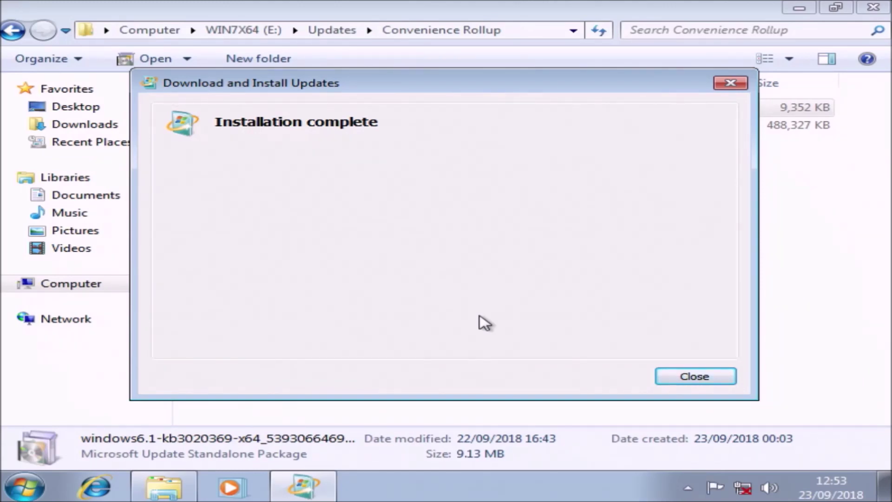
click(693, 376)
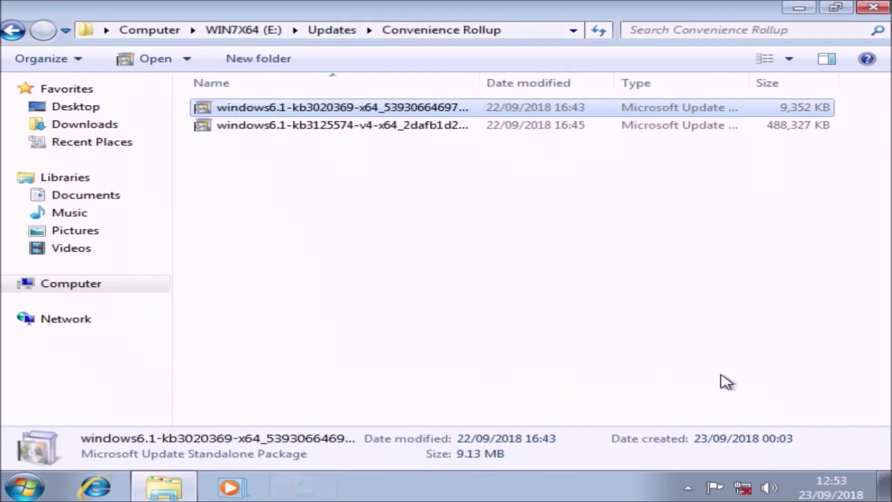
click(16, 492)
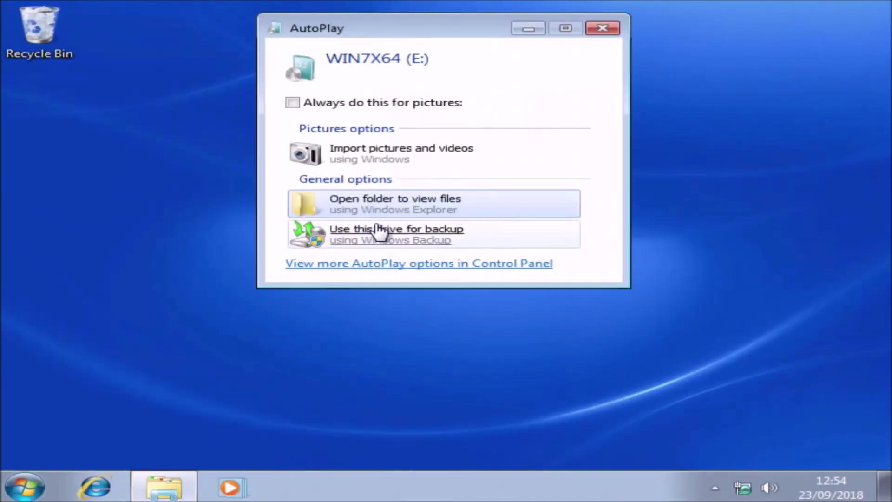
Step: From AutoPlay, run the KB3125574 package in E:\Updates\Convenience Rollup and confirm it
click(389, 211)
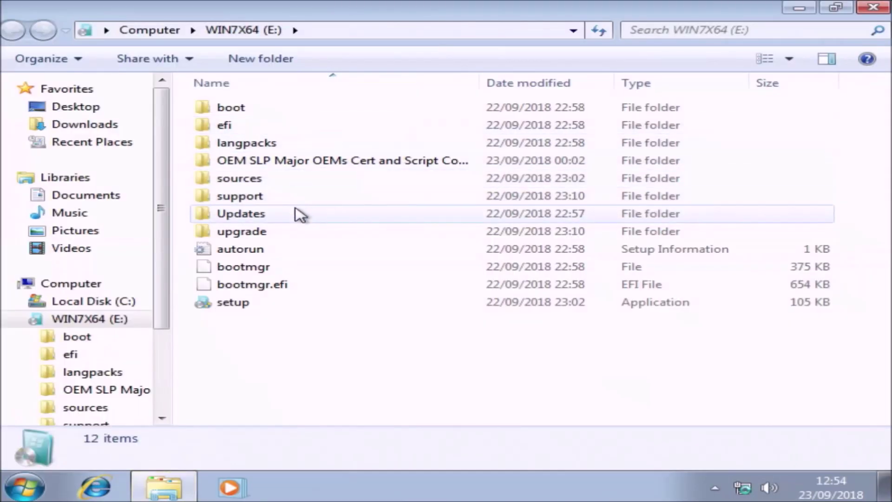
double_click(297, 214)
double_click(317, 106)
double_click(314, 126)
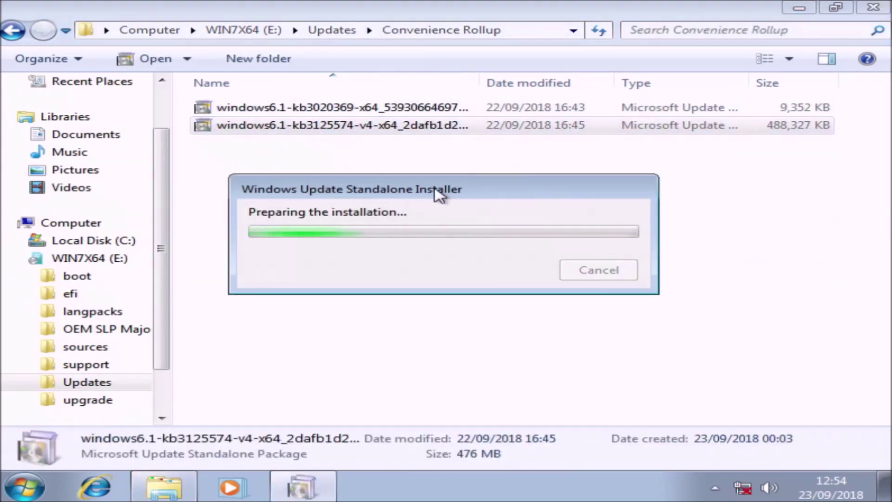
click(873, 7)
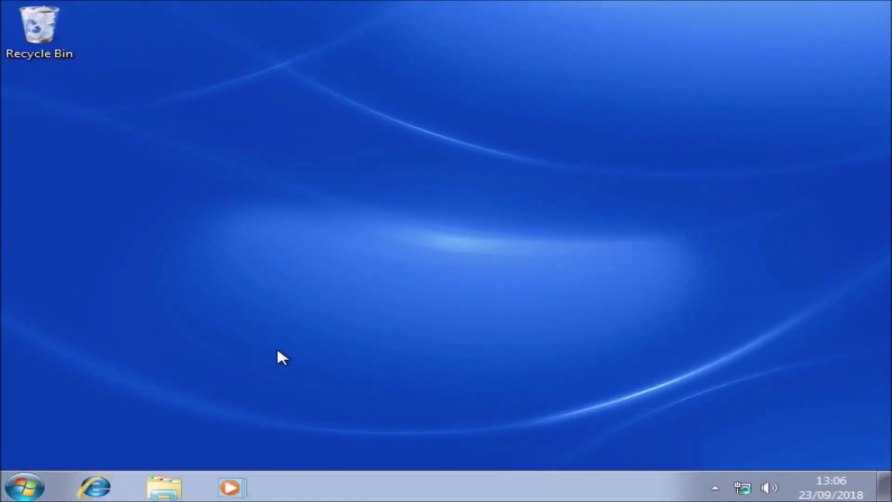
Step: Install hotfix KB2639308 from E:\Updates\IE11 perquisite Updates
click(163, 487)
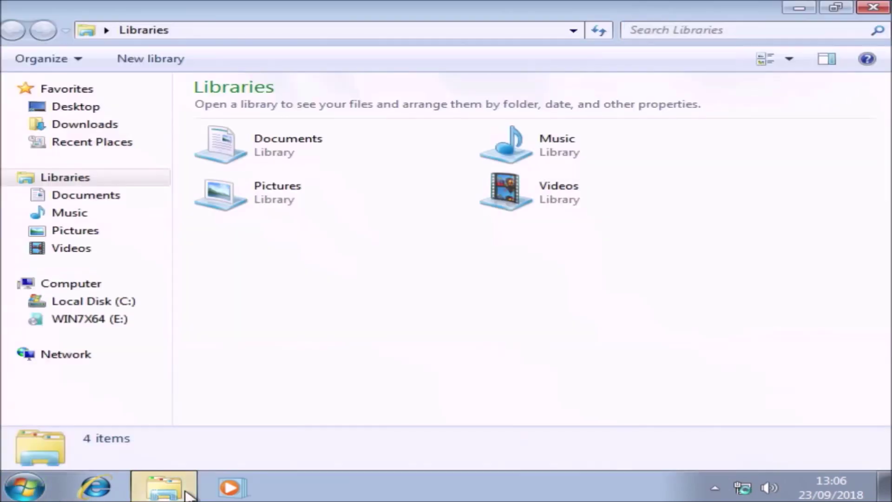
click(97, 320)
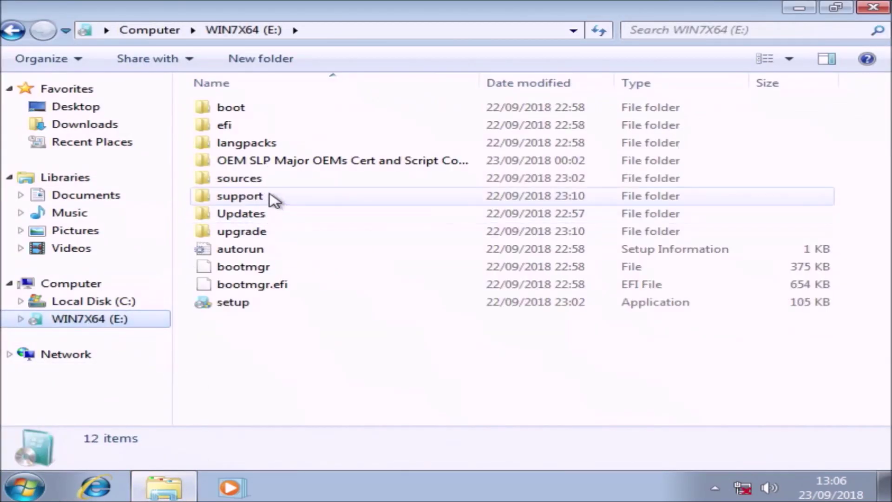
double_click(276, 213)
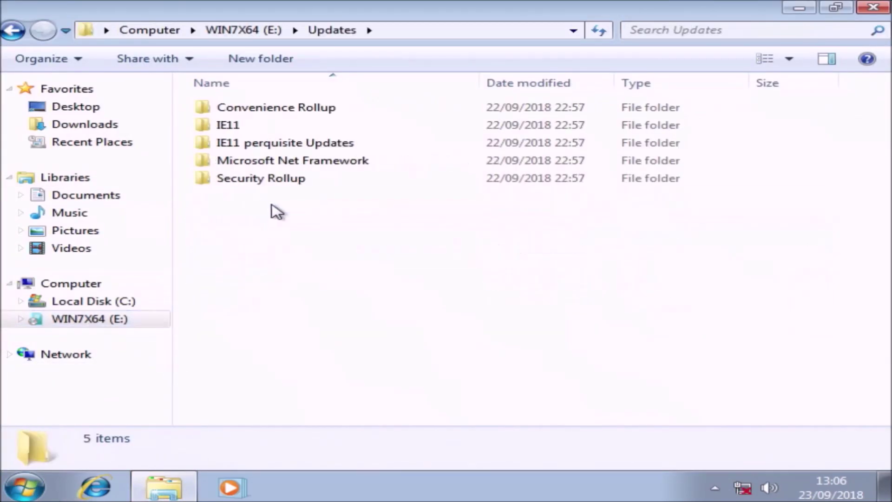
double_click(298, 144)
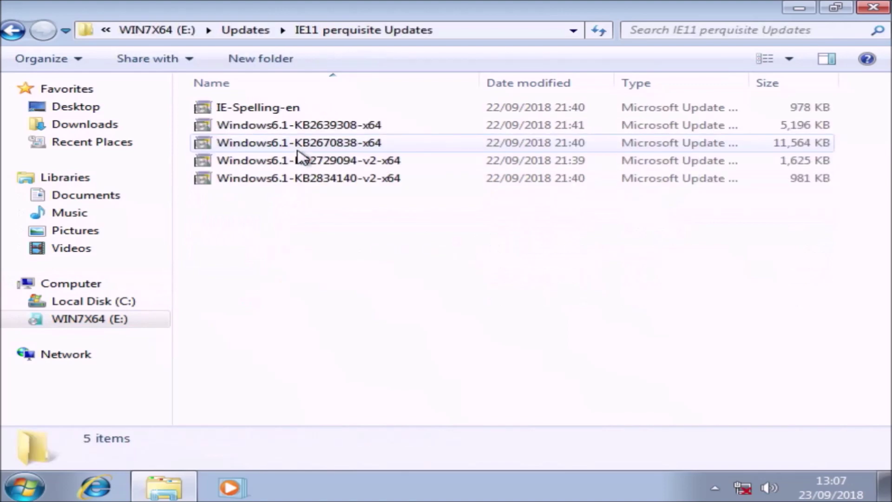
double_click(391, 127)
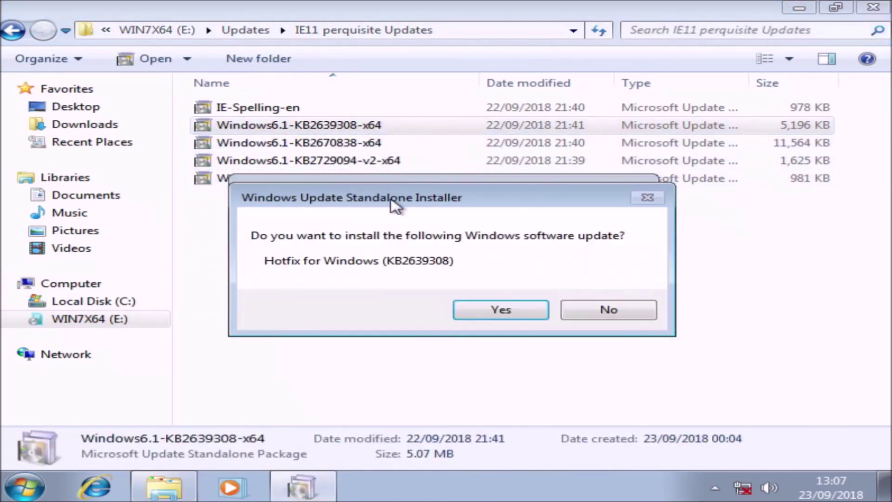
click(487, 312)
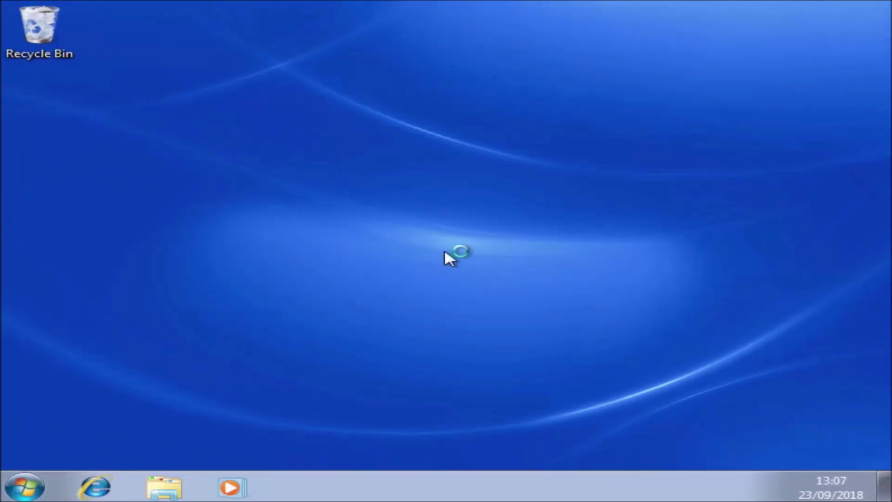
Step: Install update KB2670838 from the IE11 perquisite Updates folder and restart
click(453, 205)
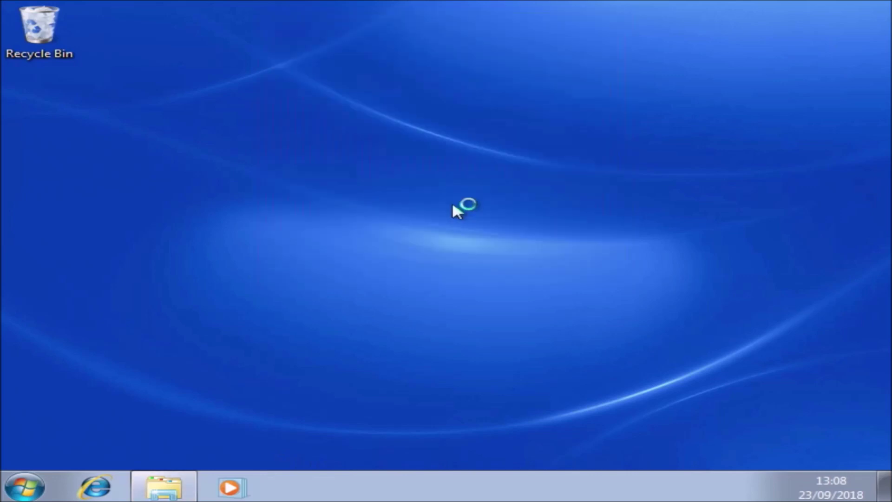
double_click(315, 218)
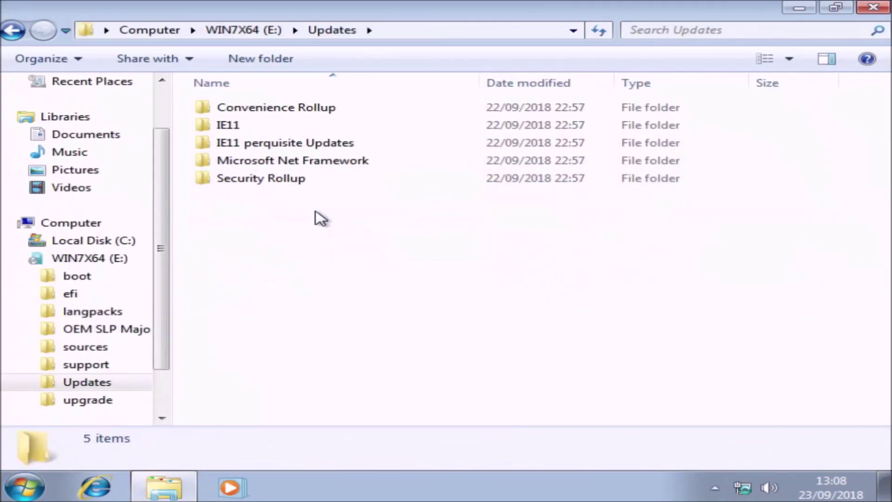
double_click(345, 144)
double_click(345, 144)
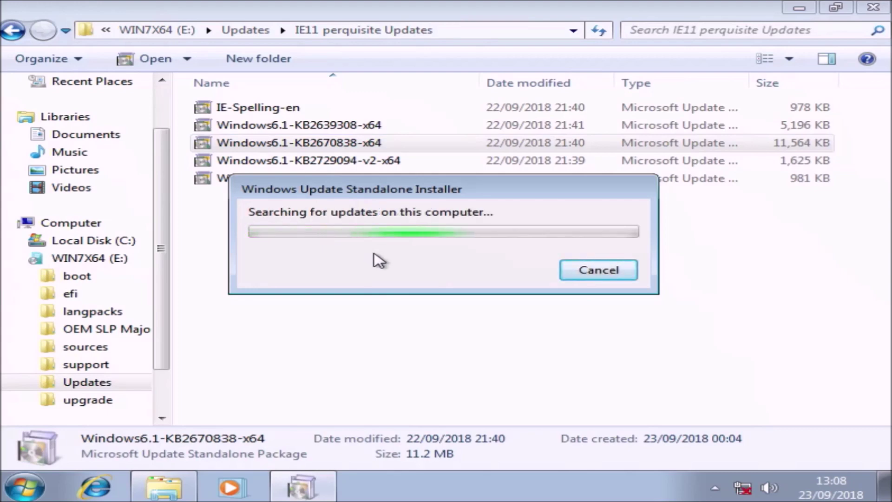
click(472, 313)
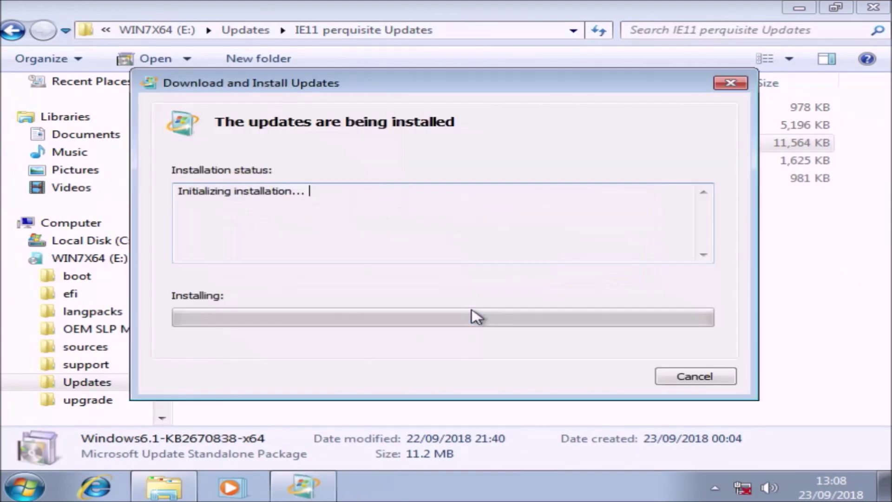
click(556, 207)
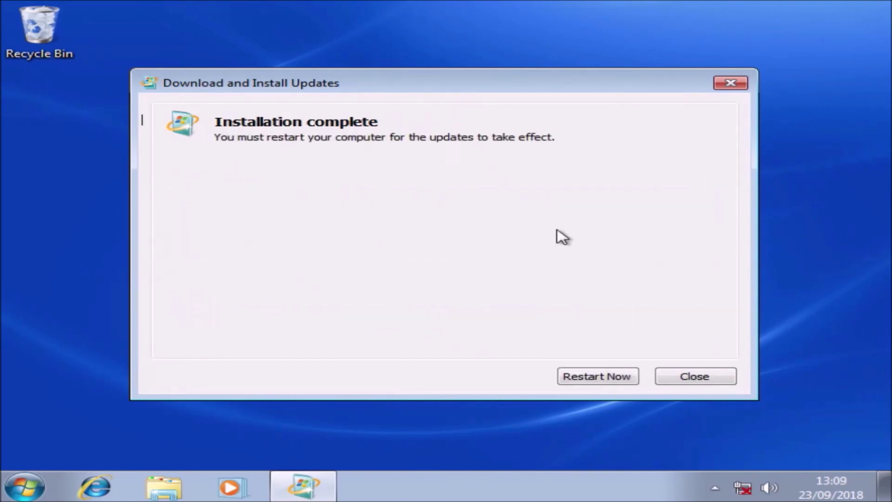
click(598, 377)
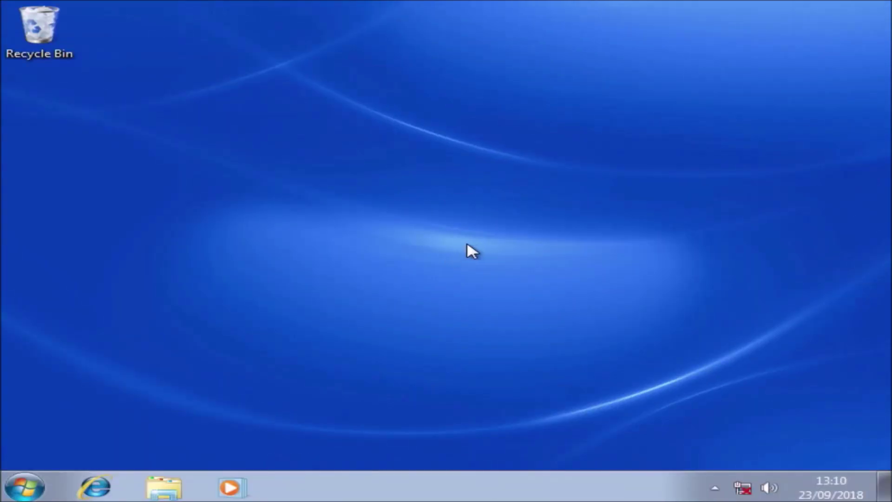
Step: Install update KB2729094 from the IE11 perquisite Updates folder and restart
key(super+e)
double_click(534, 205)
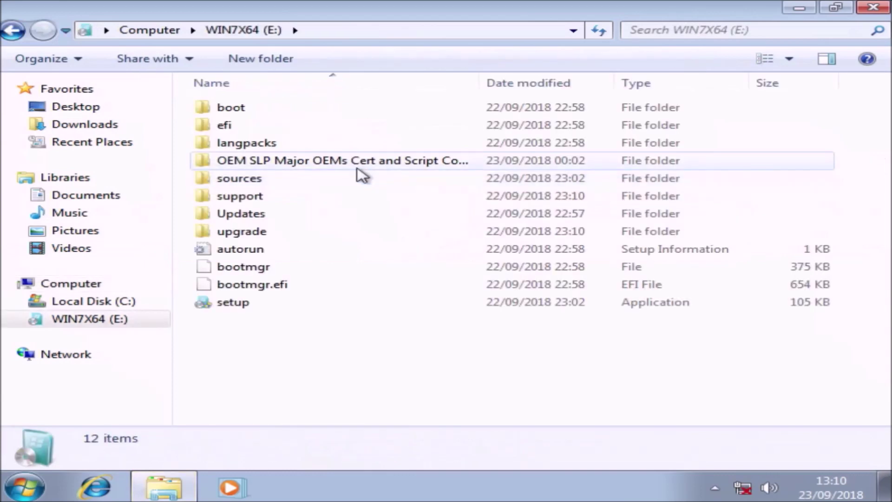
double_click(297, 214)
double_click(302, 145)
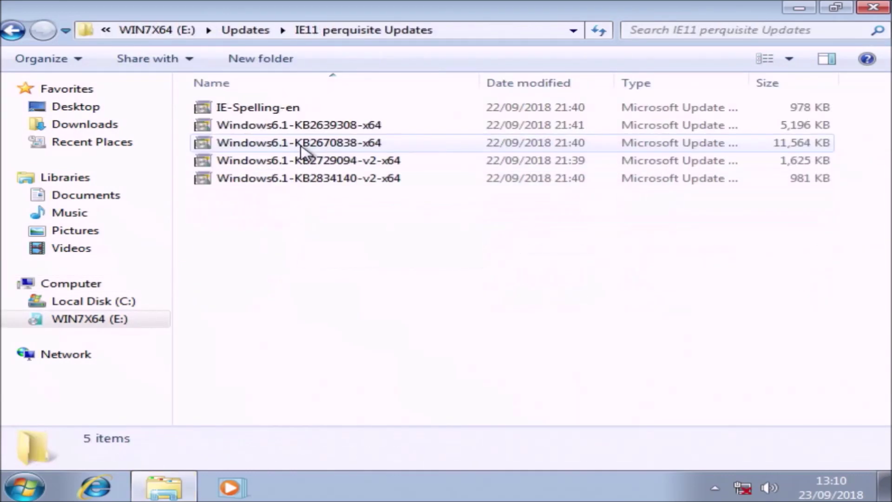
double_click(308, 160)
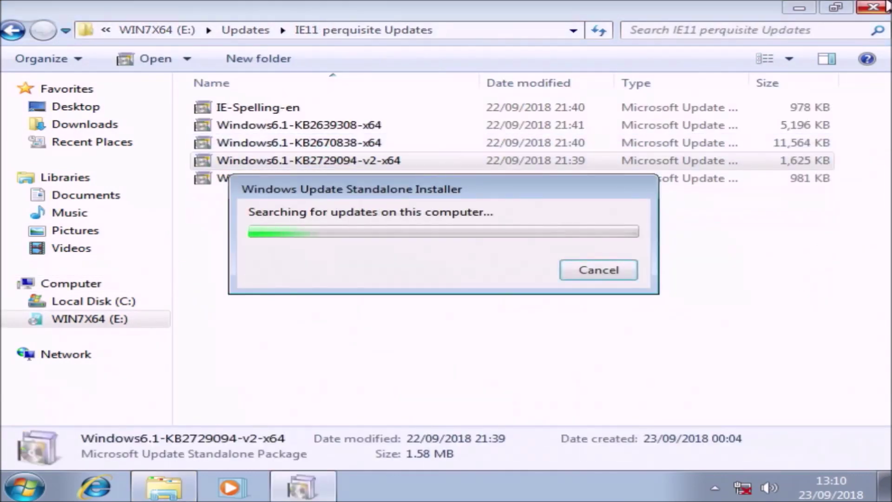
click(884, 7)
click(498, 308)
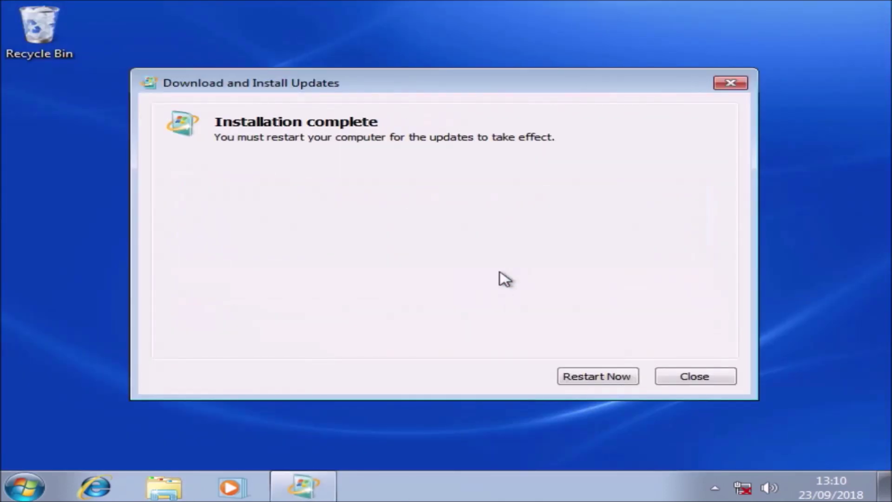
click(614, 380)
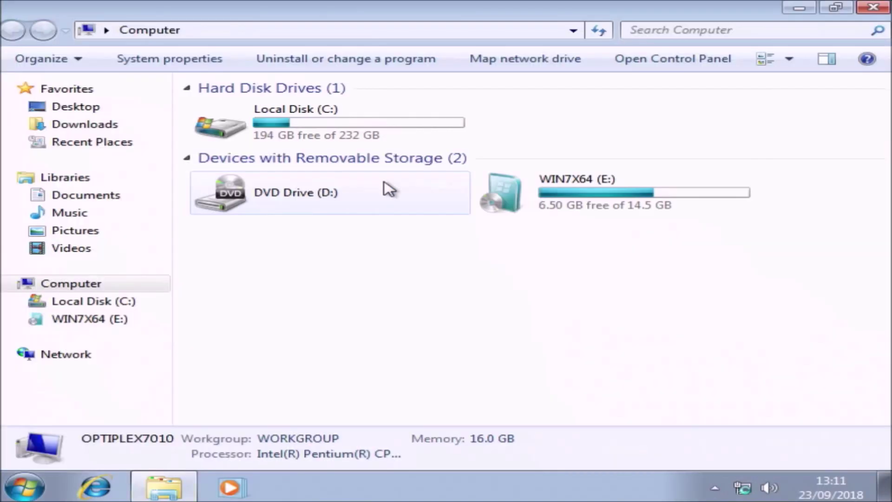
Step: Install update KB2834140 from the IE11 perquisite Updates folder
double_click(592, 201)
double_click(344, 213)
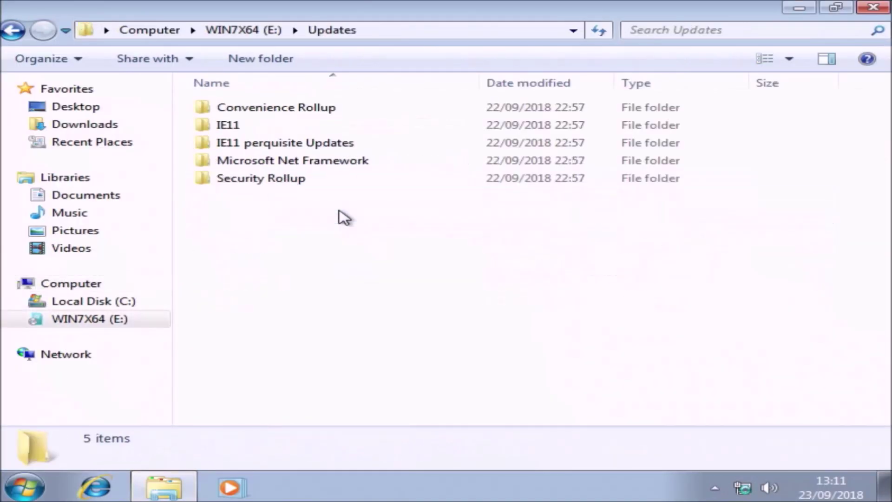
double_click(343, 148)
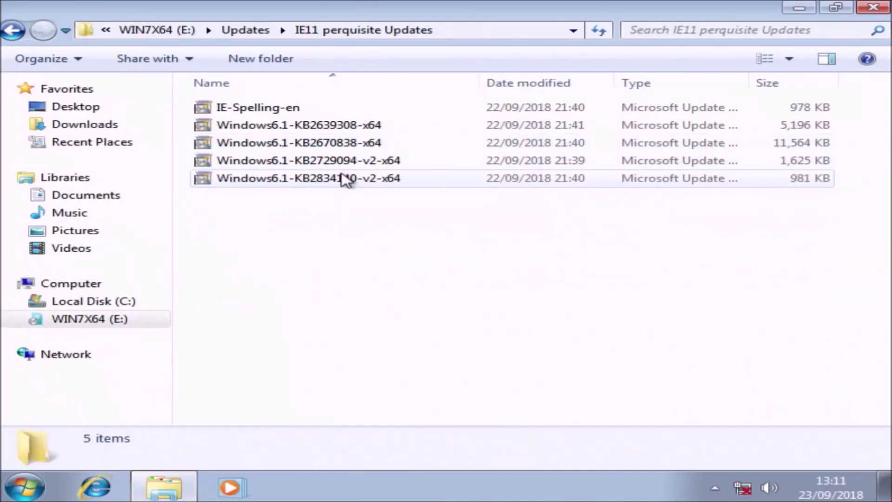
double_click(345, 178)
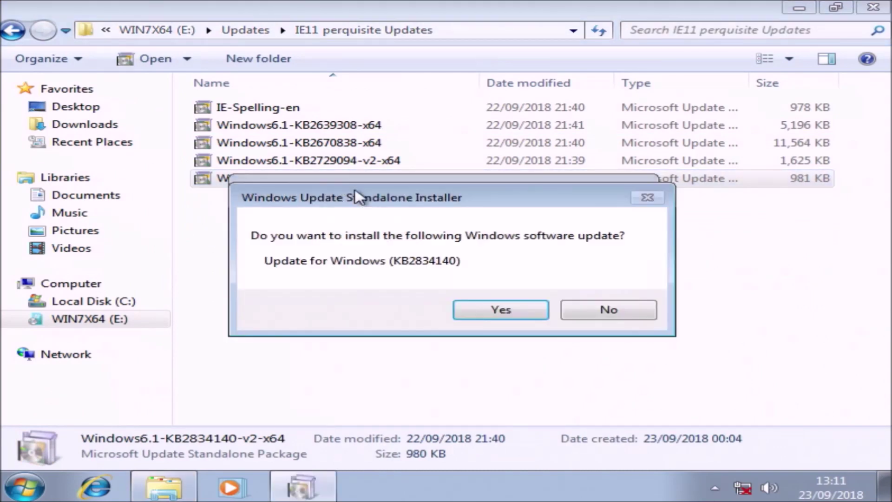
click(872, 7)
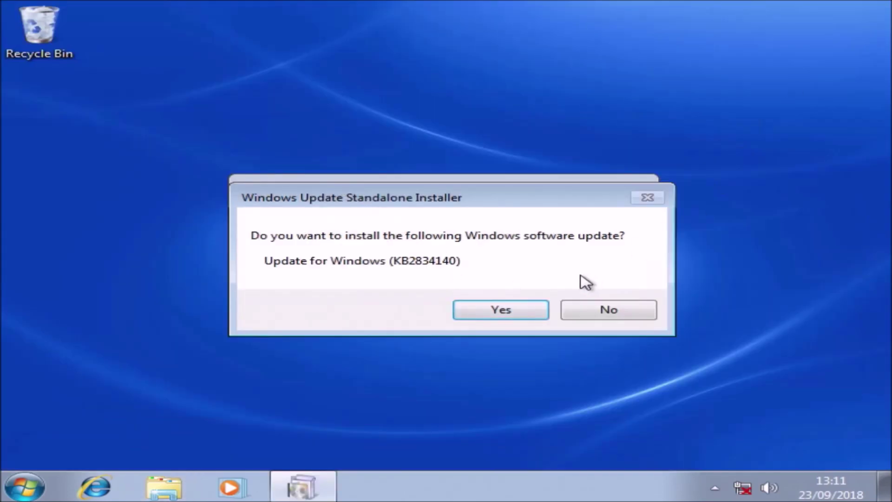
click(534, 309)
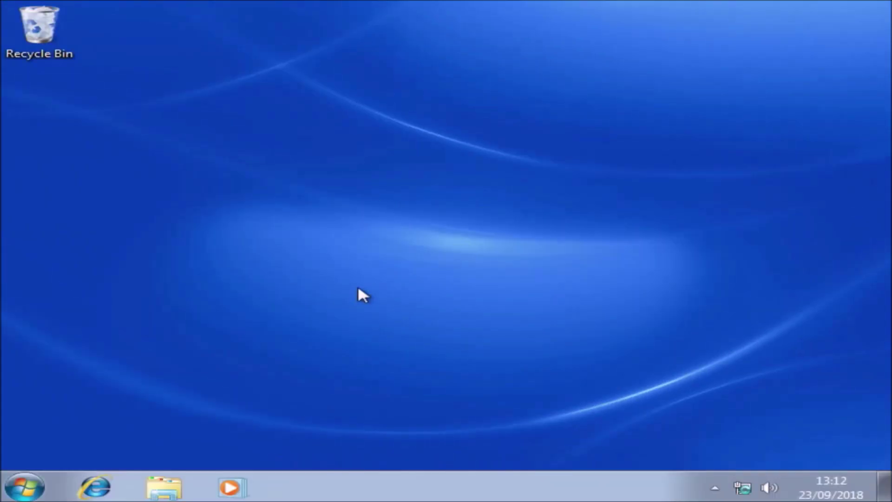
key(super+e)
Step: Launch the IE11-Windows6.1-x64-en-us installer from E:\Updates\IE11 and approve it
double_click(599, 198)
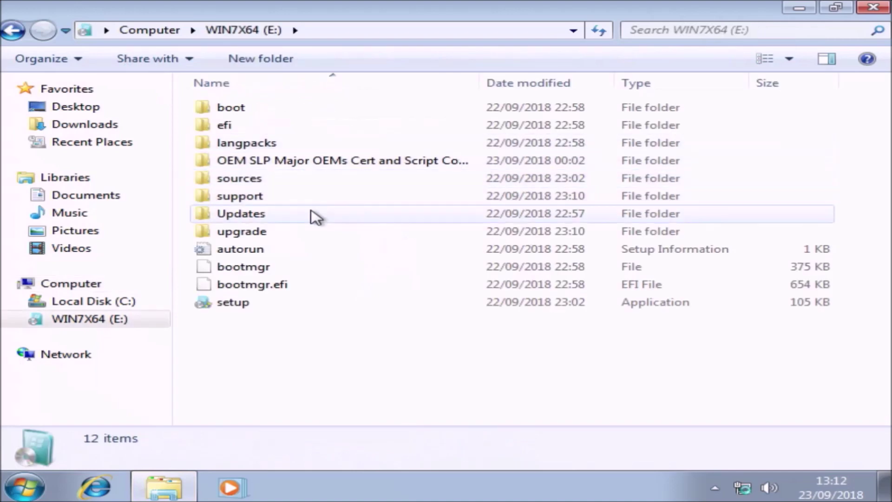
double_click(312, 214)
click(325, 143)
double_click(329, 125)
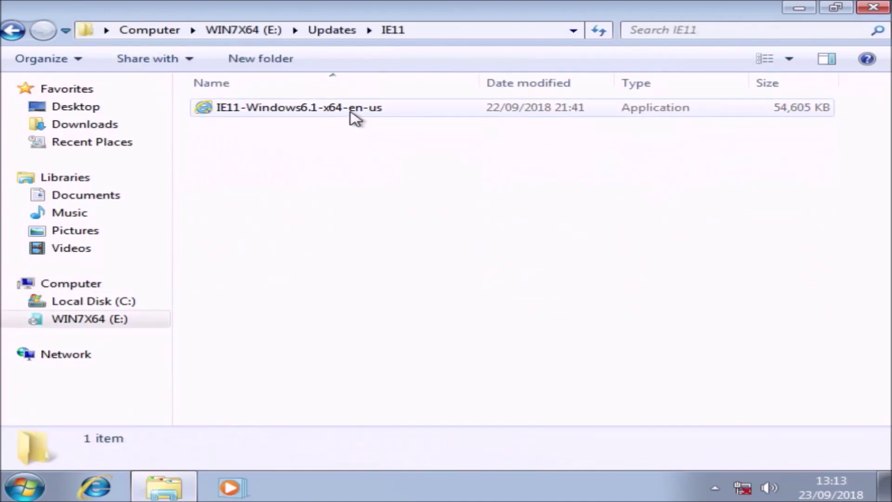
click(351, 114)
double_click(354, 118)
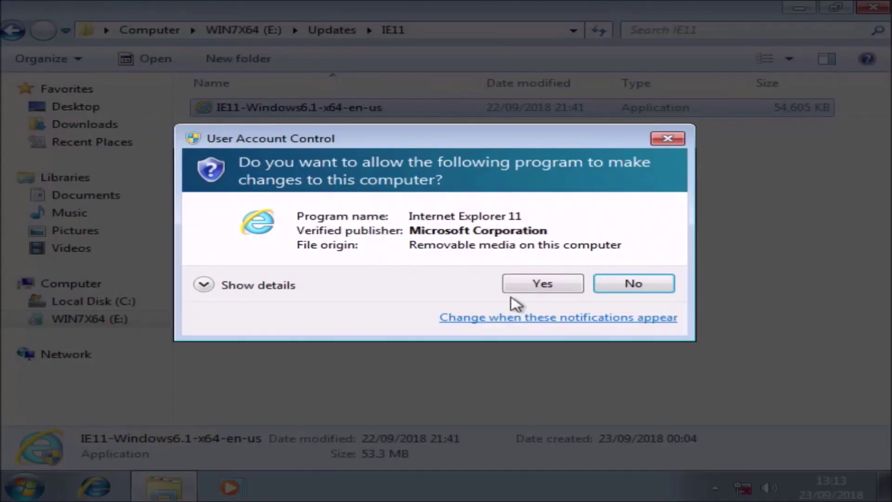
click(538, 281)
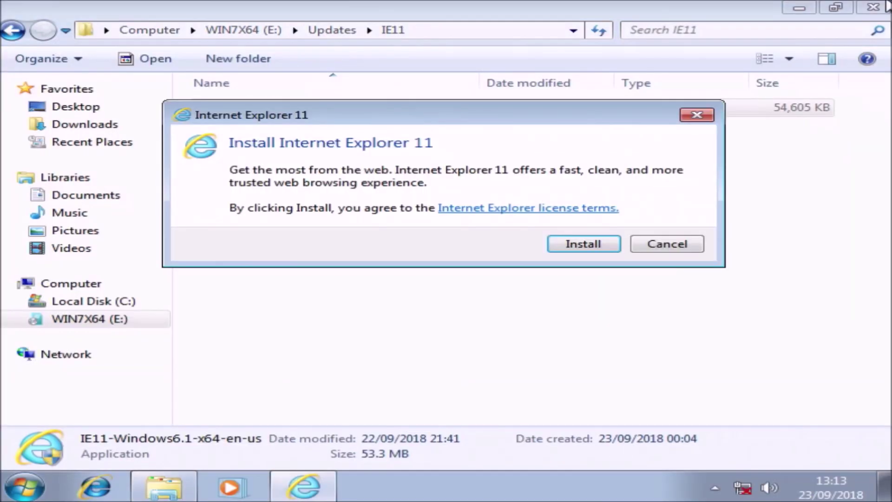
Step: Install Internet Explorer 11, letting setup close programs, then close the opened browser
click(873, 7)
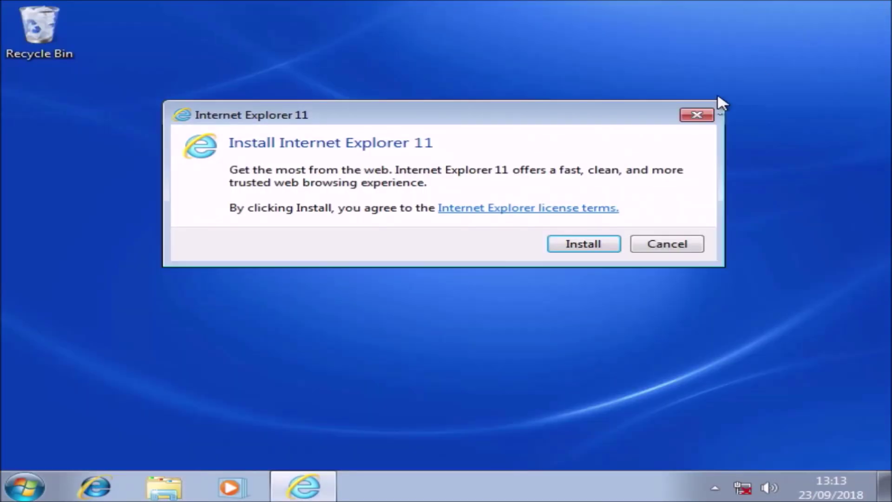
click(564, 241)
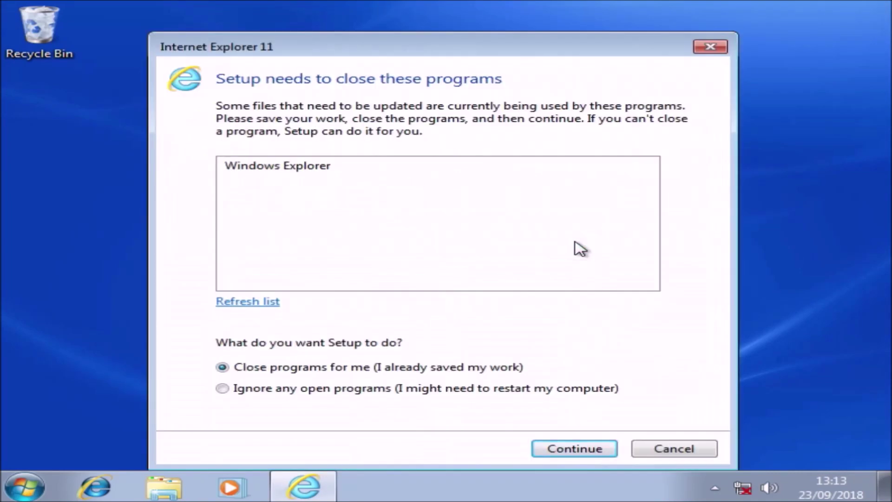
click(574, 452)
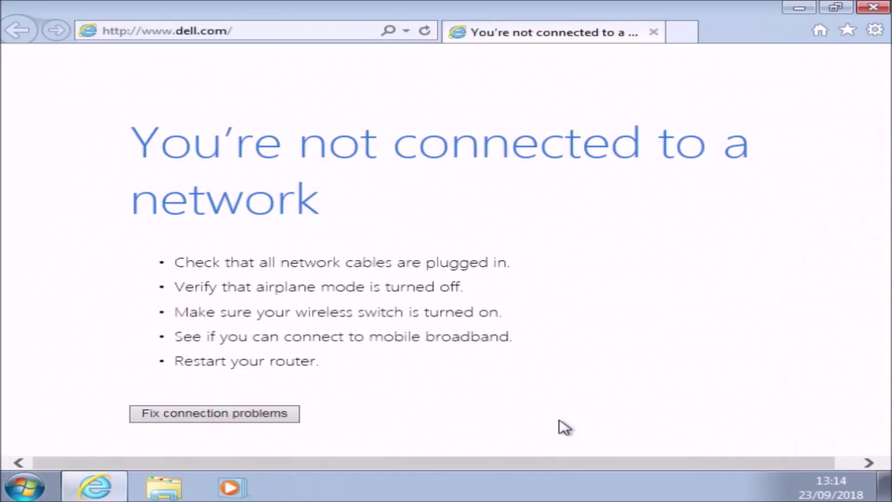
click(873, 7)
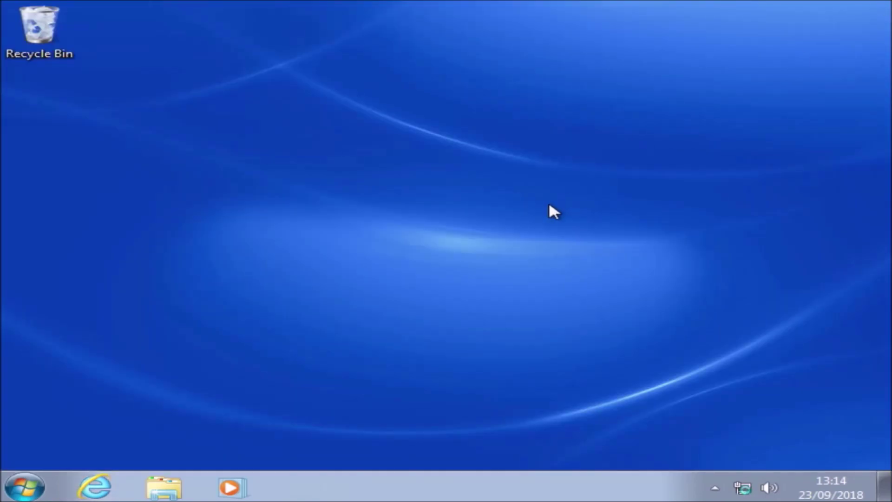
click(192, 484)
Step: Run the KB4457144 package from E:\Updates\Security Rollup and confirm the install
click(123, 330)
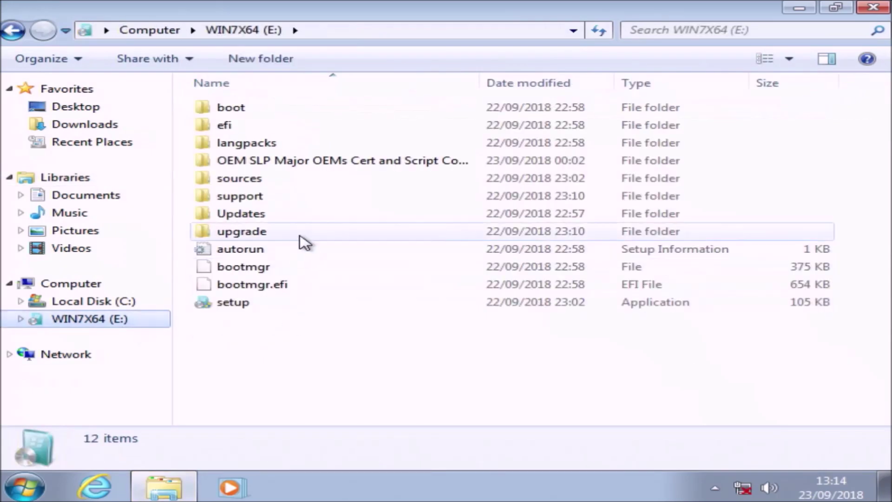
double_click(311, 214)
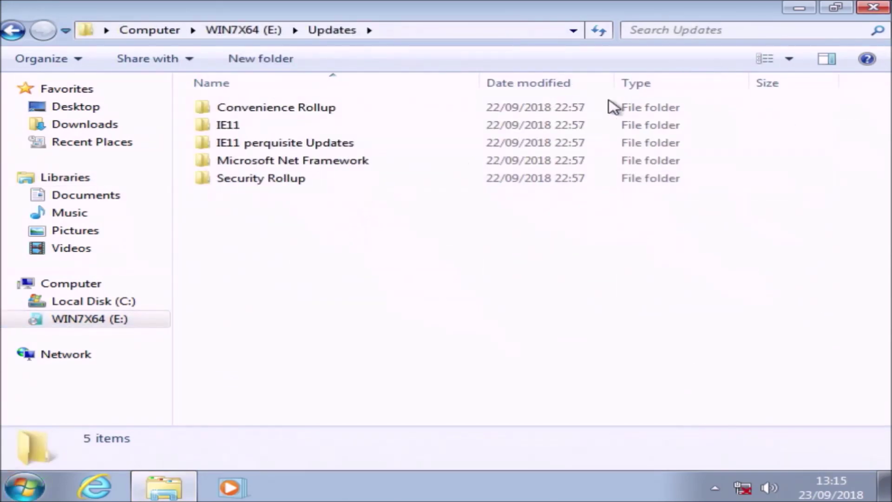
double_click(482, 179)
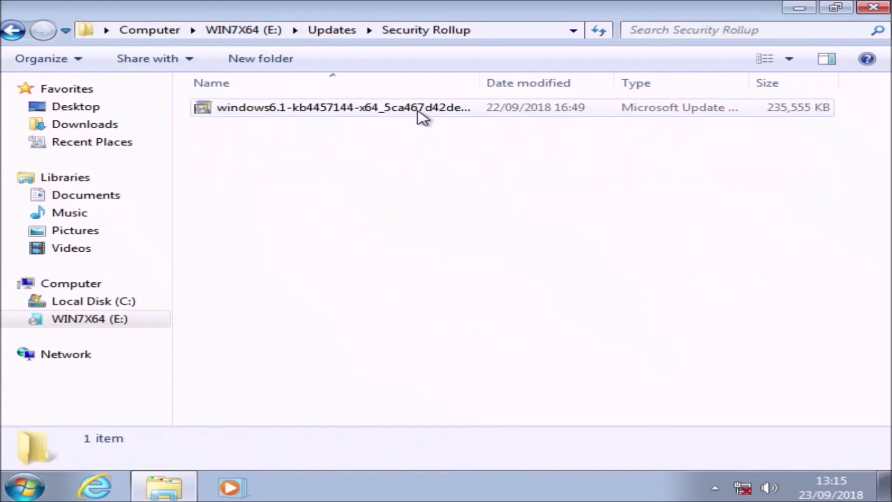
double_click(421, 112)
click(799, 7)
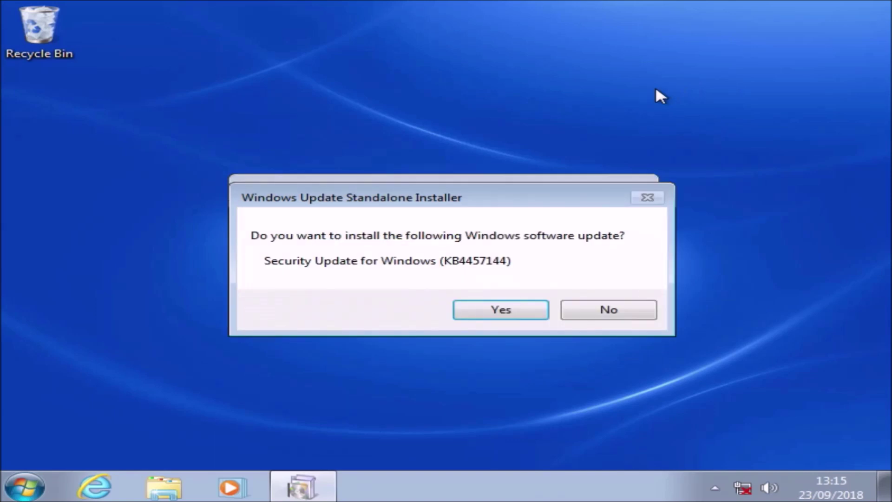
click(501, 311)
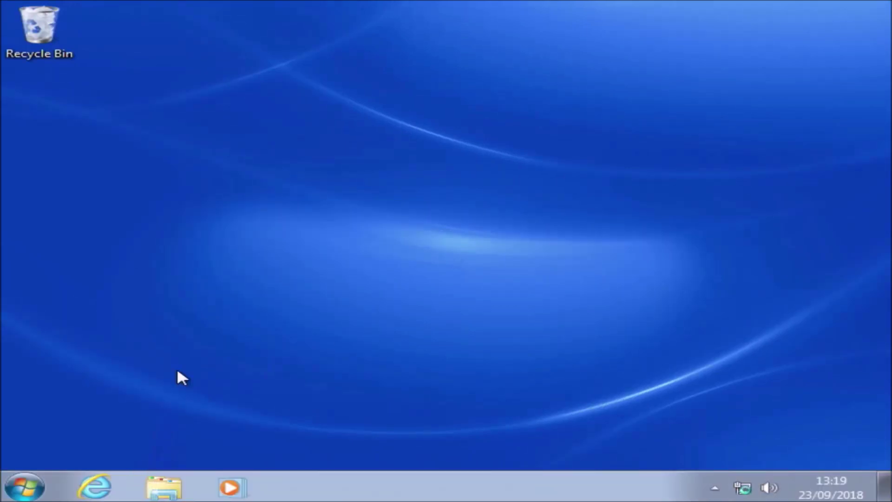
key(super+e)
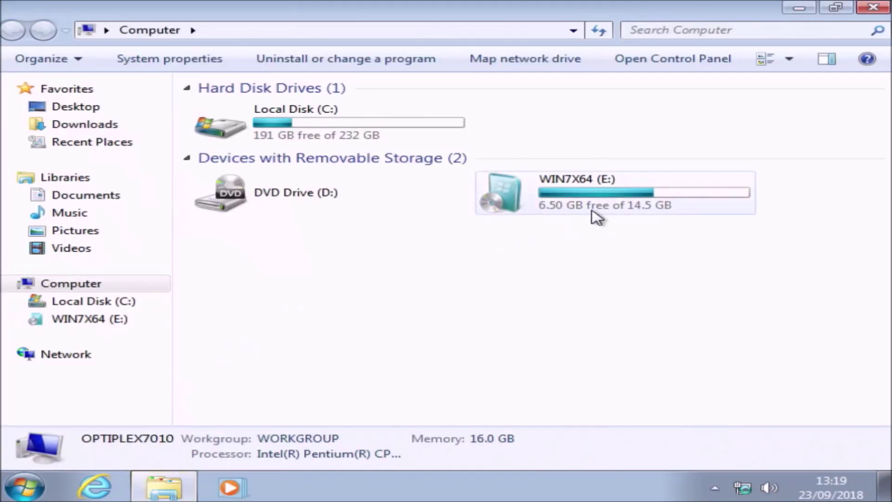
Step: Run NDP47-KB3186497 from E:\Updates\Microsoft Net Framework, approve it, accept the license, and install
double_click(590, 215)
double_click(394, 216)
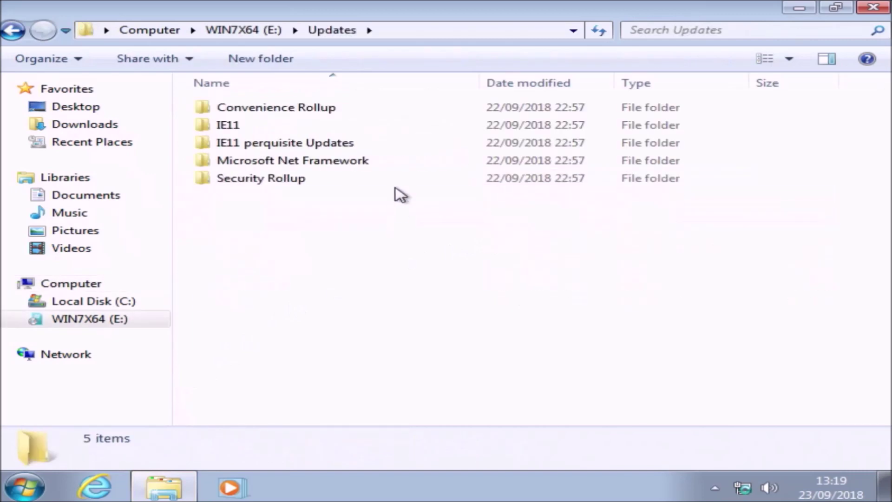
double_click(379, 162)
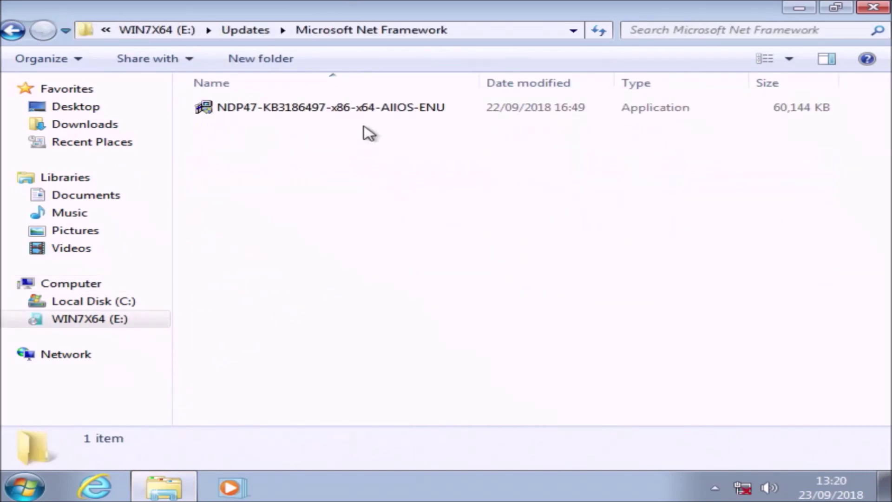
click(300, 106)
double_click(302, 107)
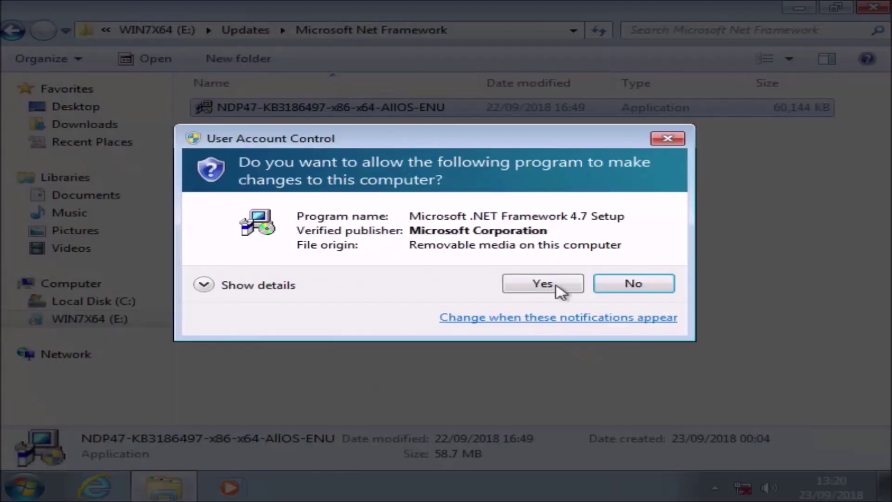
click(548, 291)
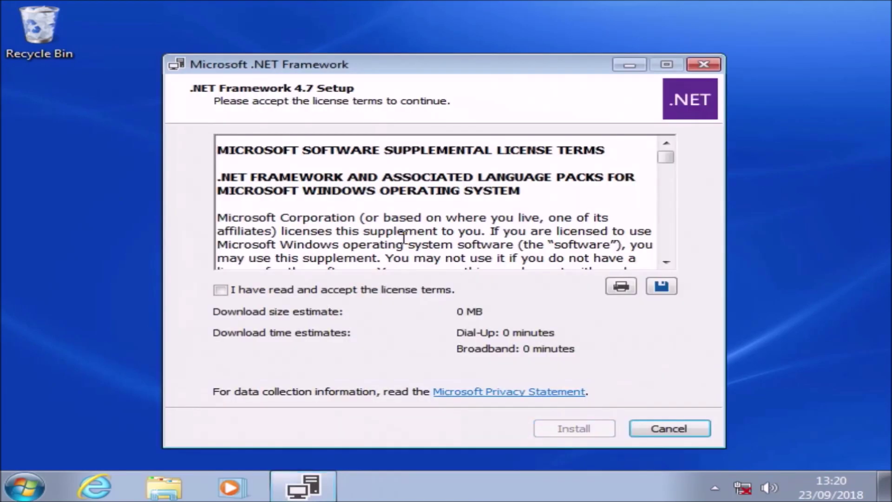
click(436, 290)
click(577, 428)
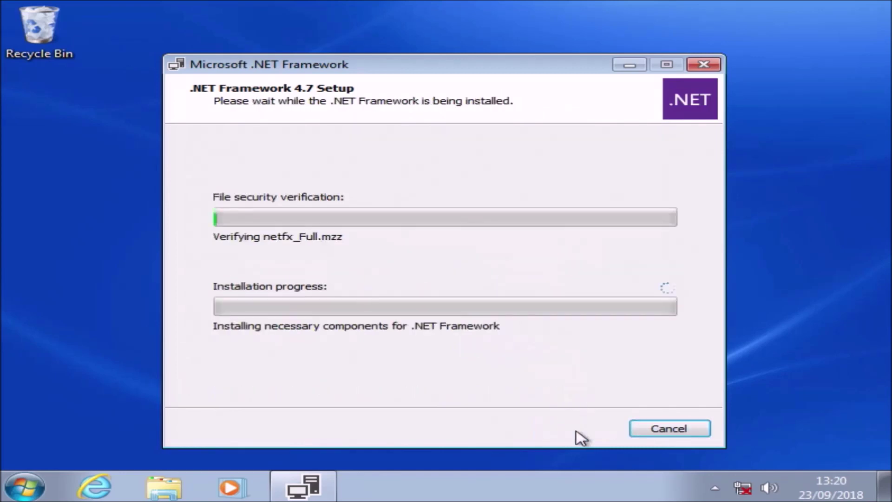